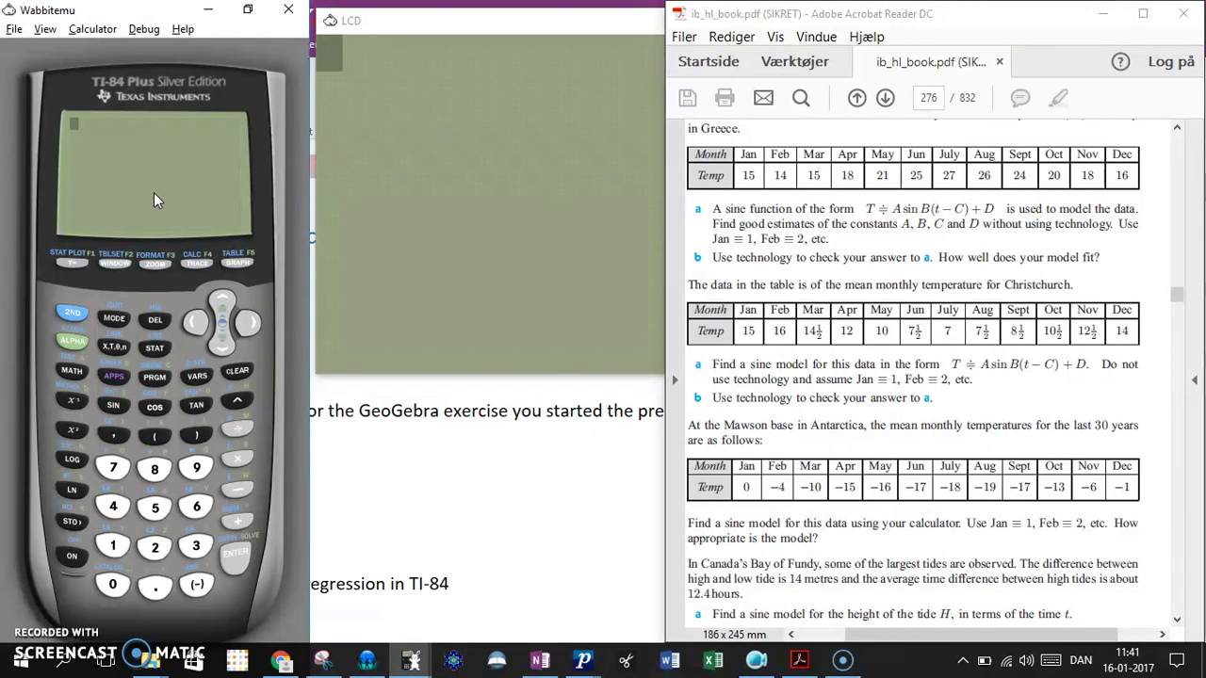
Step: Open the STAT list editor showing empty lists L1, L2 and L3
{"action": "left_click", "coordinate": [128, 296]}
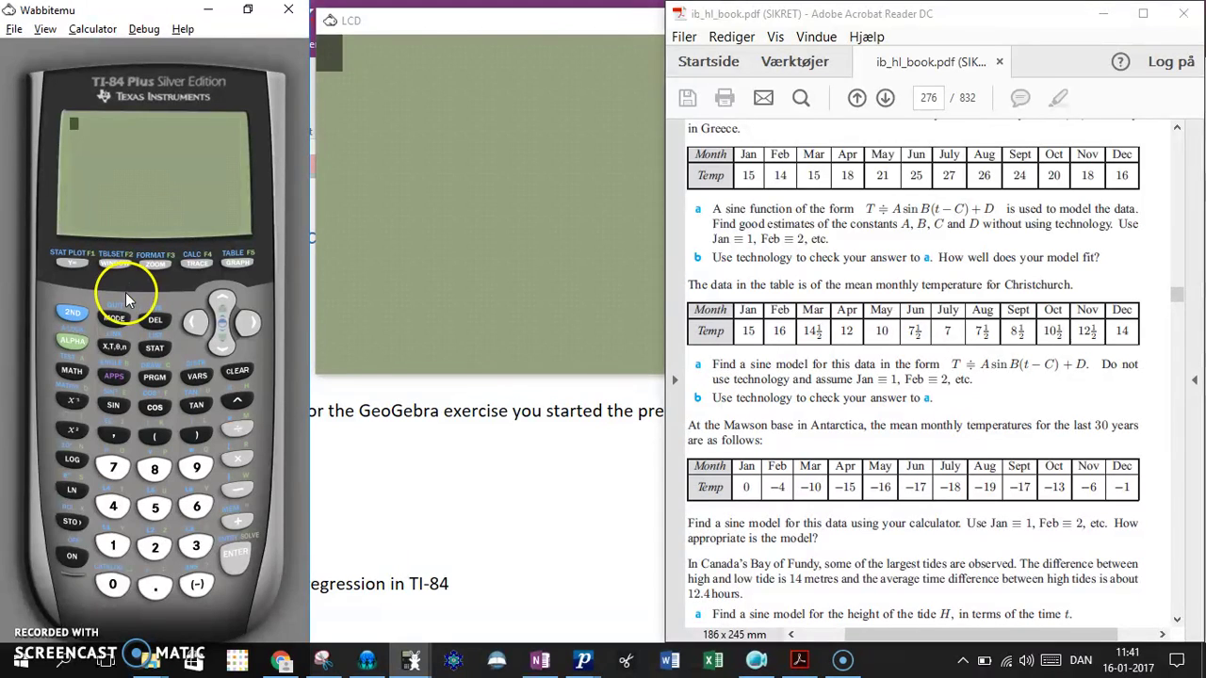
{"action": "left_click", "coordinate": [157, 347]}
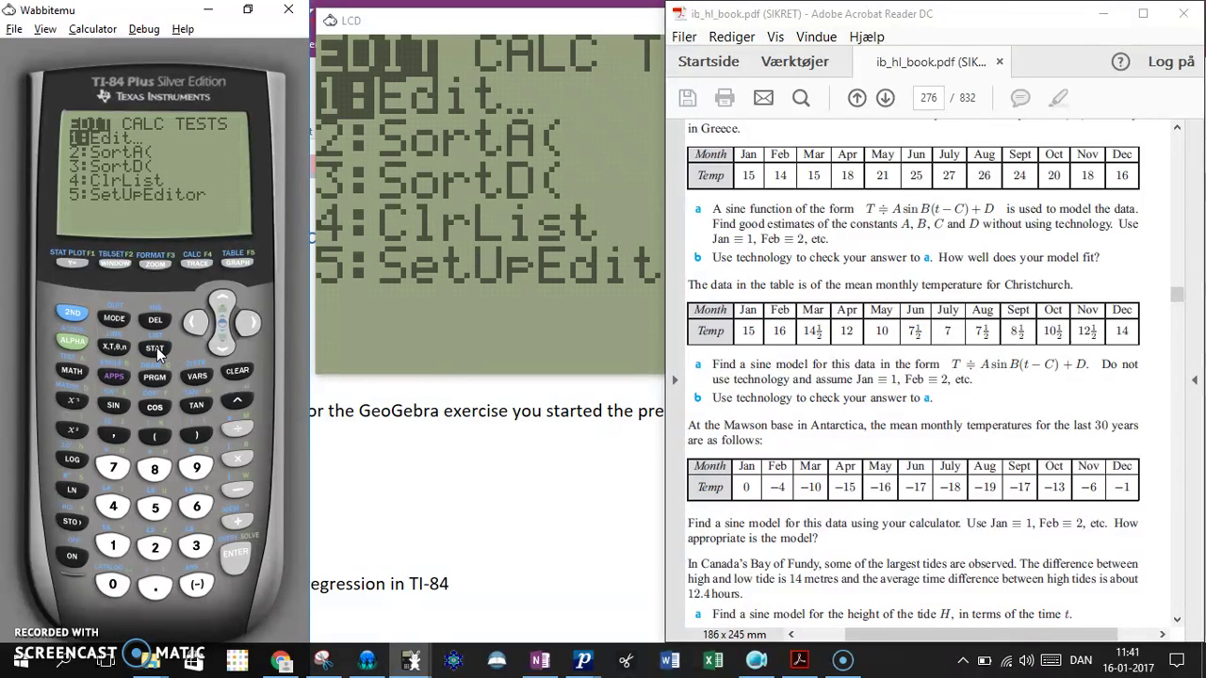
{"action": "left_click", "coordinate": [237, 559]}
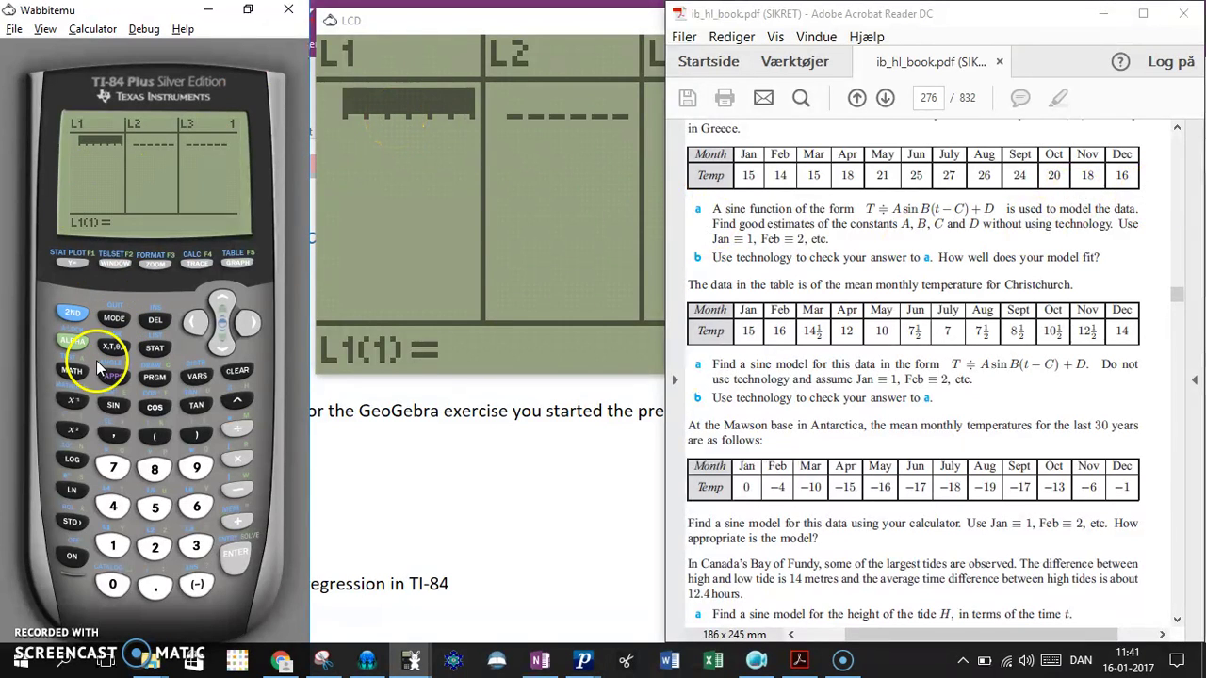
Step: Enter the months 1, 2, 3, 4 and 5 into the first rows of L1
{"action": "left_click", "coordinate": [112, 546]}
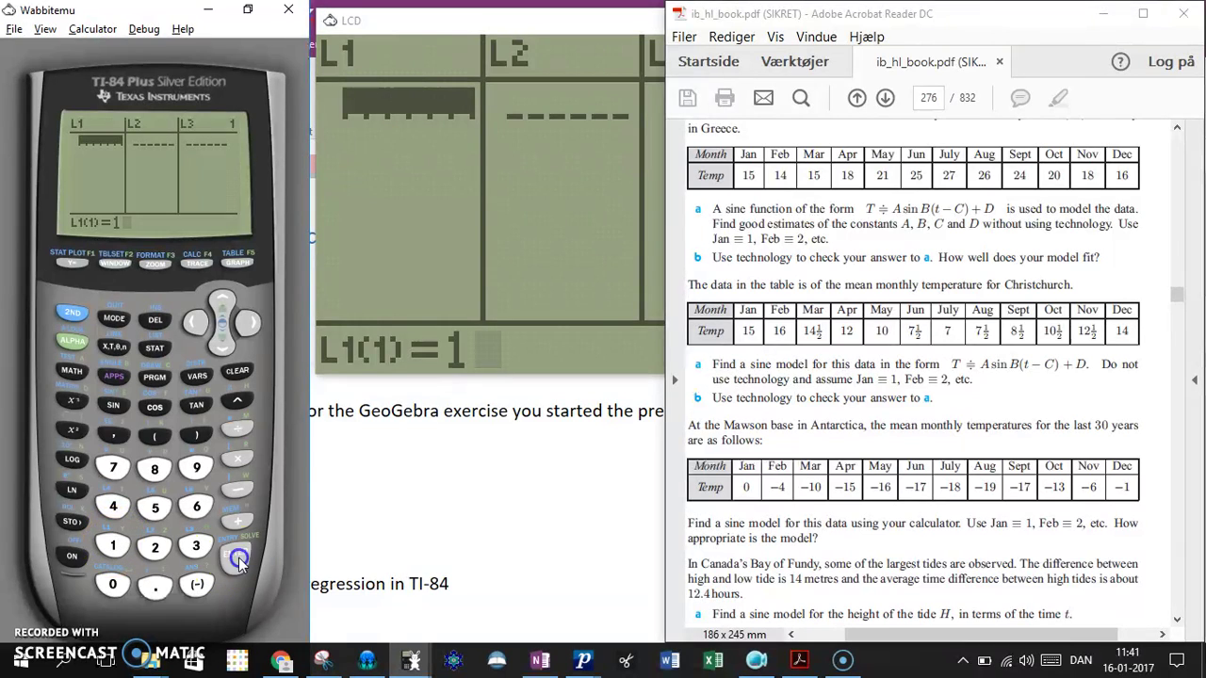
{"action": "left_click", "coordinate": [239, 560]}
{"action": "left_click", "coordinate": [155, 548]}
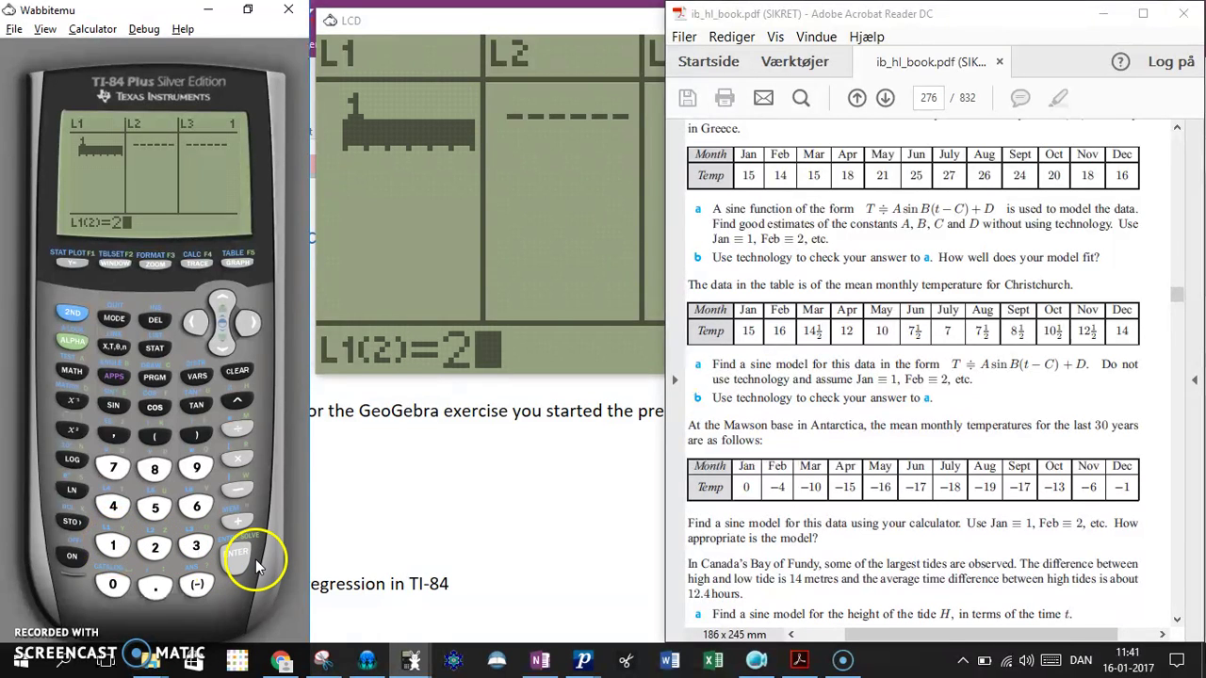
{"action": "left_click", "coordinate": [238, 560]}
{"action": "left_click", "coordinate": [196, 547]}
{"action": "left_click", "coordinate": [238, 561]}
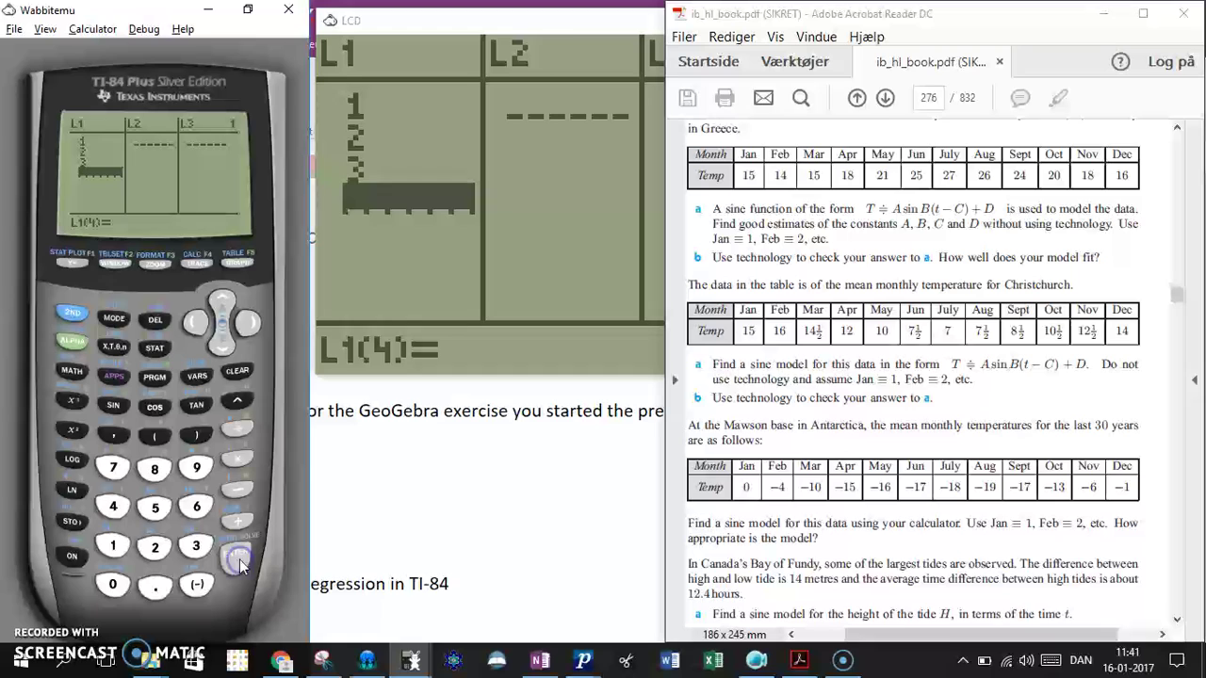
{"action": "left_click", "coordinate": [113, 507]}
{"action": "left_click", "coordinate": [237, 560]}
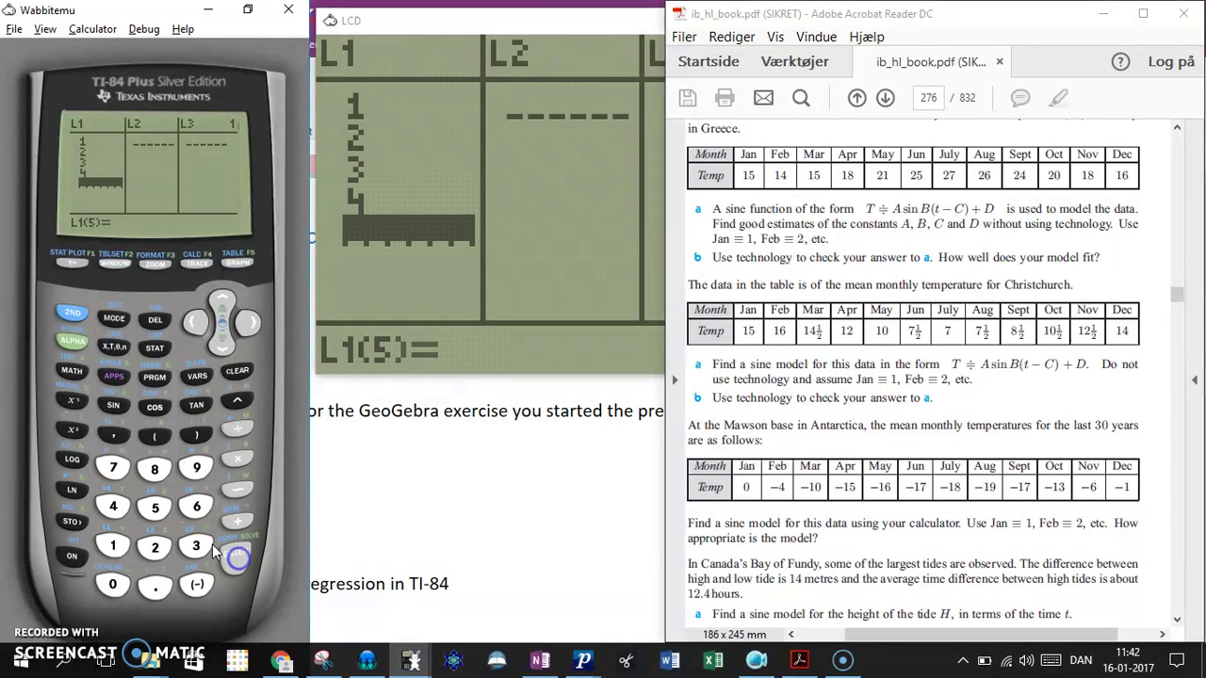
{"action": "left_click", "coordinate": [154, 507]}
{"action": "left_click", "coordinate": [237, 556]}
Step: Enter the months 6, 7, 8 and 9 into L1
{"action": "left_click", "coordinate": [198, 507]}
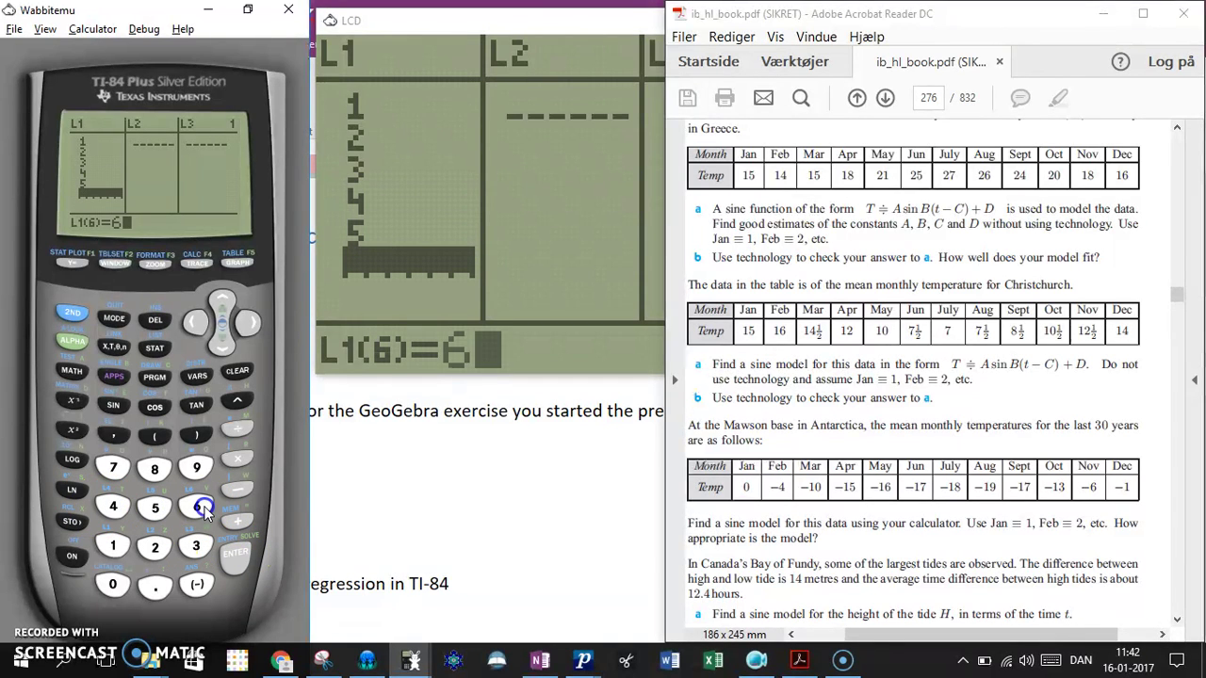
{"action": "left_click", "coordinate": [236, 556]}
{"action": "left_click", "coordinate": [108, 466]}
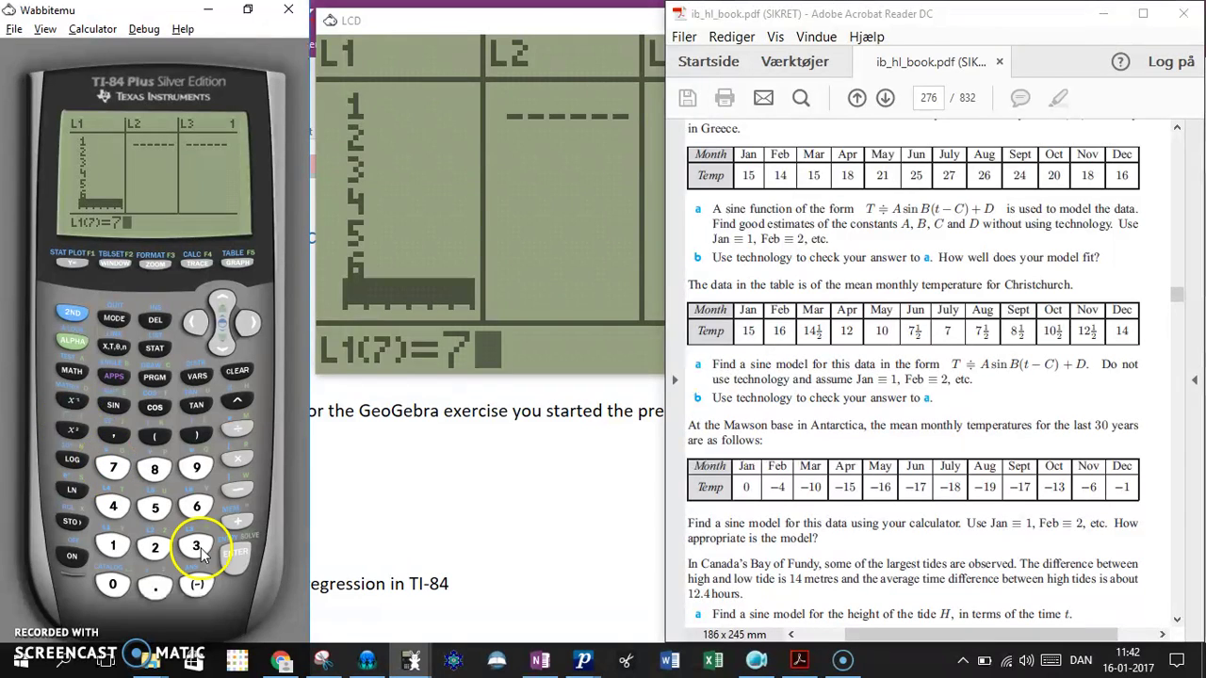
{"action": "left_click", "coordinate": [237, 558]}
{"action": "left_click", "coordinate": [154, 468]}
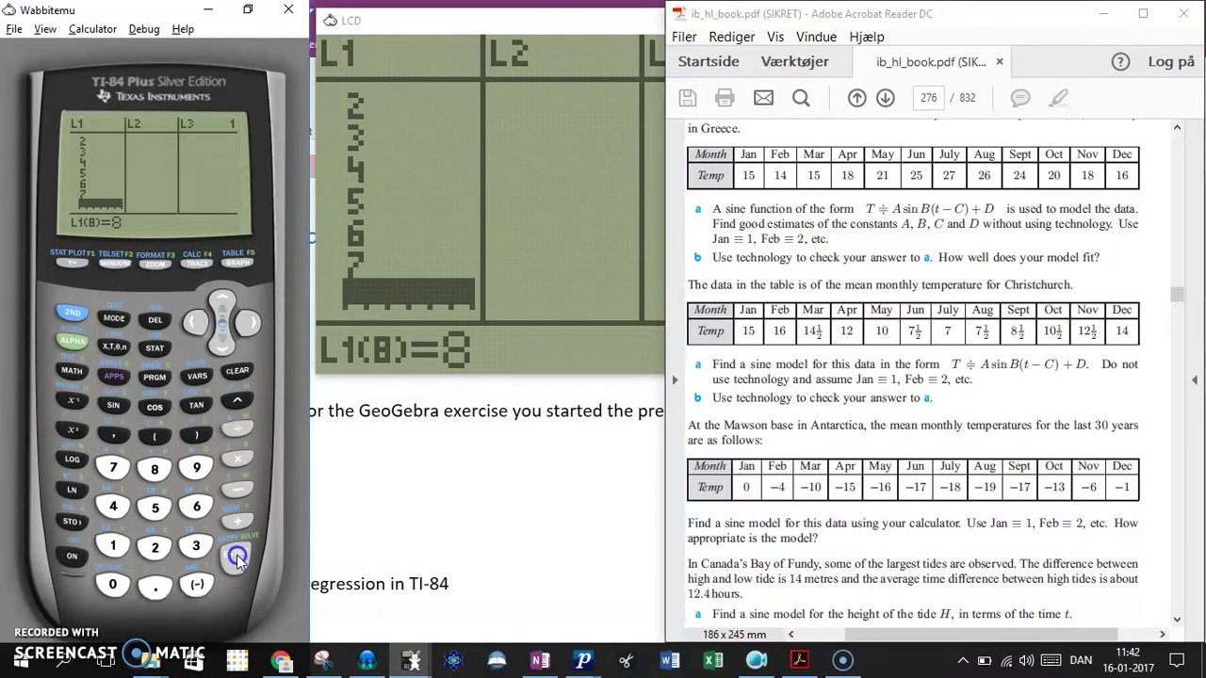
{"action": "left_click", "coordinate": [237, 556]}
{"action": "left_click", "coordinate": [196, 468]}
{"action": "left_click", "coordinate": [239, 557]}
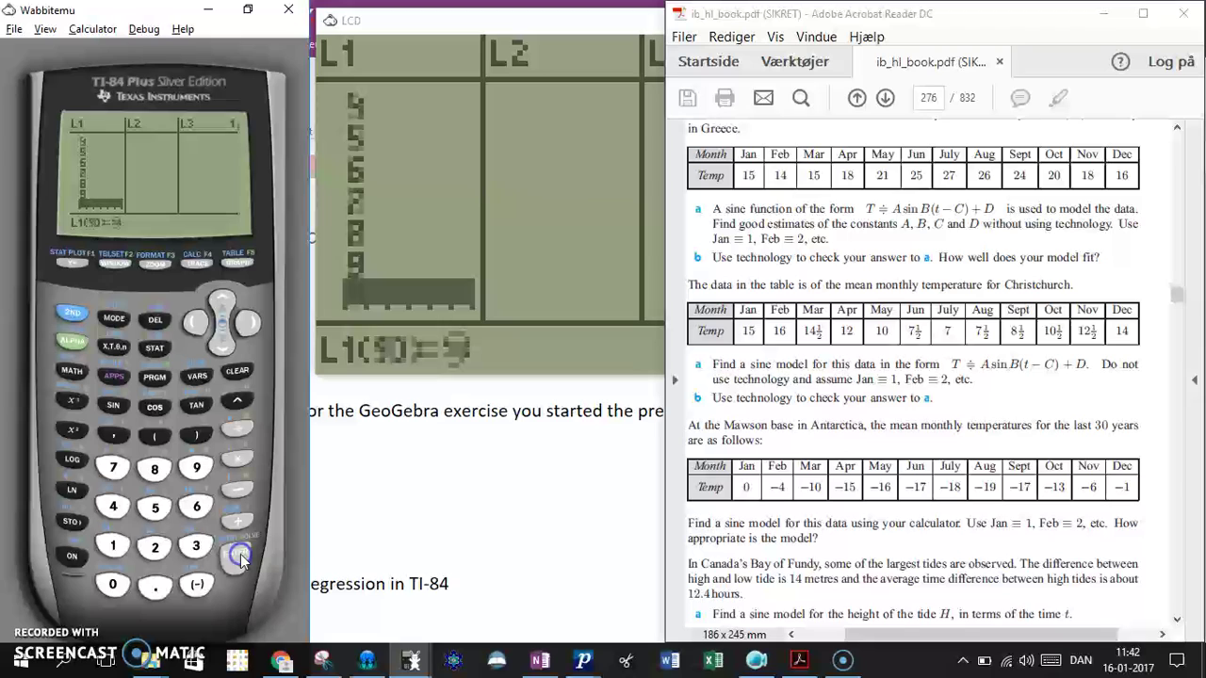
Step: Enter the months 10, 11 and 12 into L1, then move to column L2
{"action": "left_click", "coordinate": [112, 546]}
{"action": "left_click", "coordinate": [114, 584]}
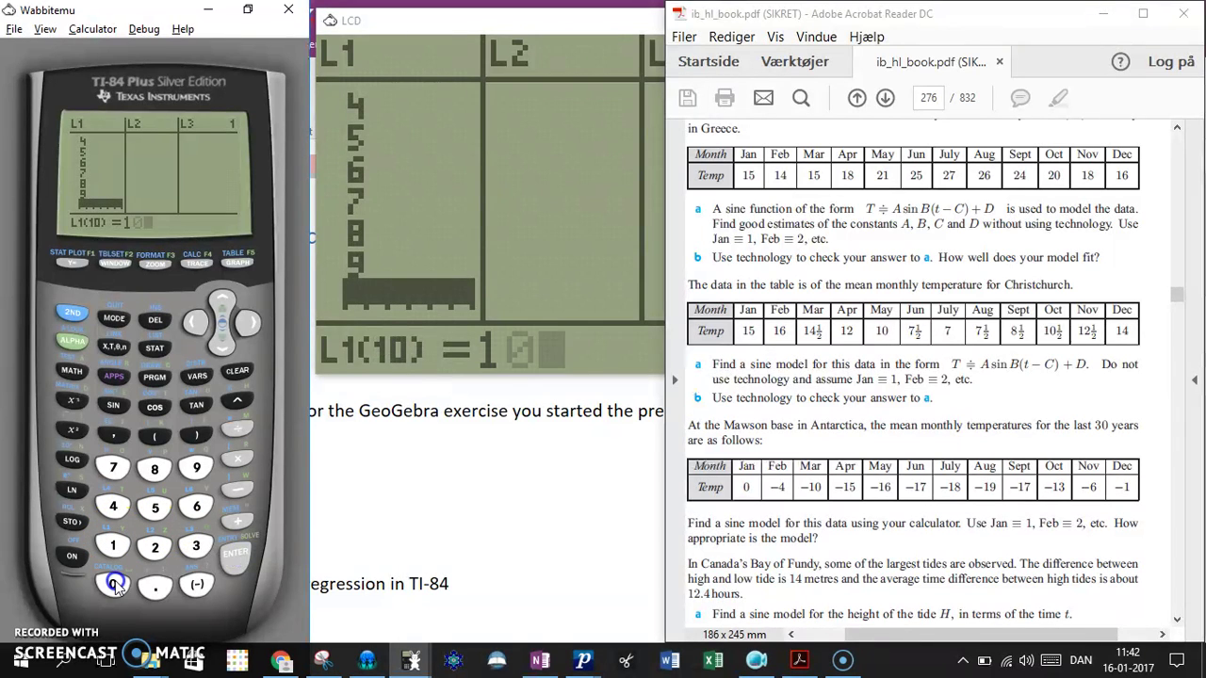
{"action": "left_click", "coordinate": [237, 556]}
{"action": "left_click", "coordinate": [113, 546]}
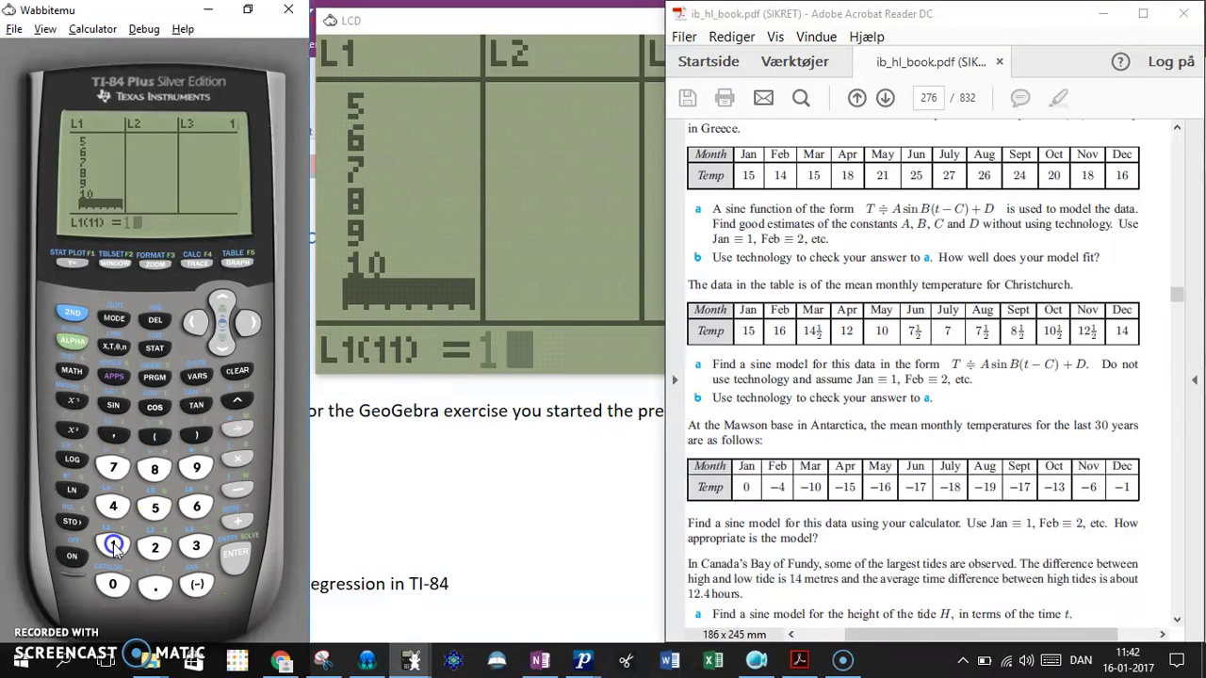
{"action": "left_click", "coordinate": [113, 546]}
{"action": "left_click", "coordinate": [237, 556]}
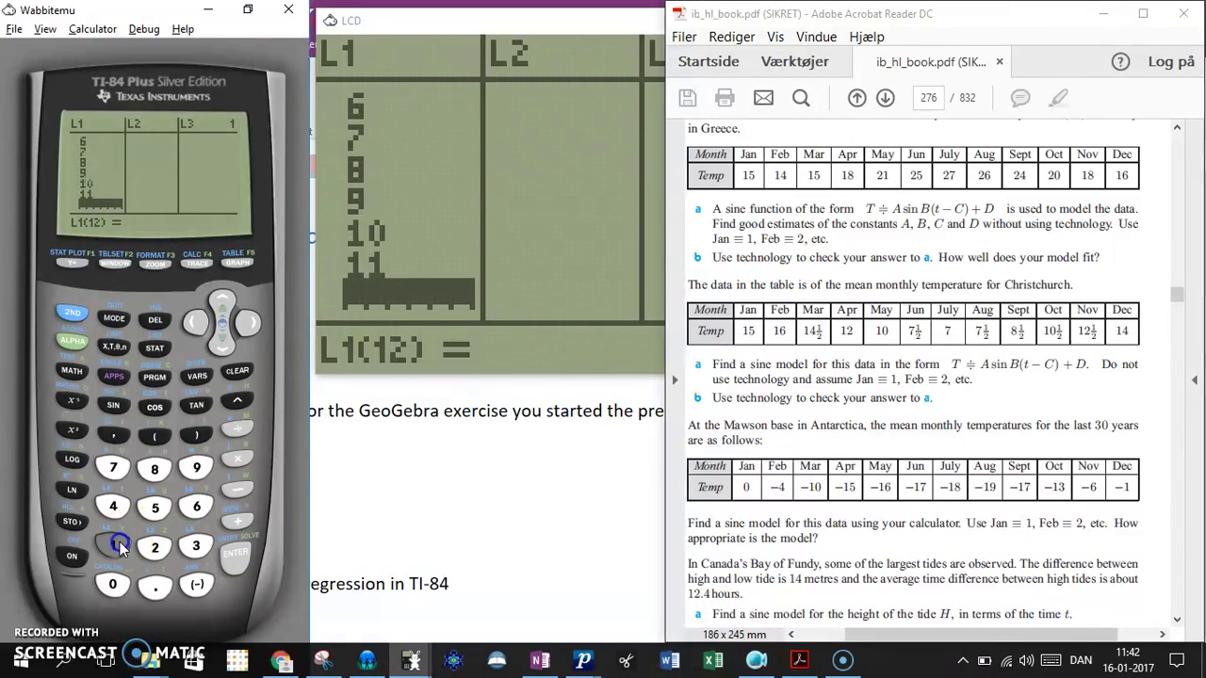
{"action": "left_click", "coordinate": [113, 547]}
{"action": "left_click", "coordinate": [155, 548]}
{"action": "left_click", "coordinate": [237, 556]}
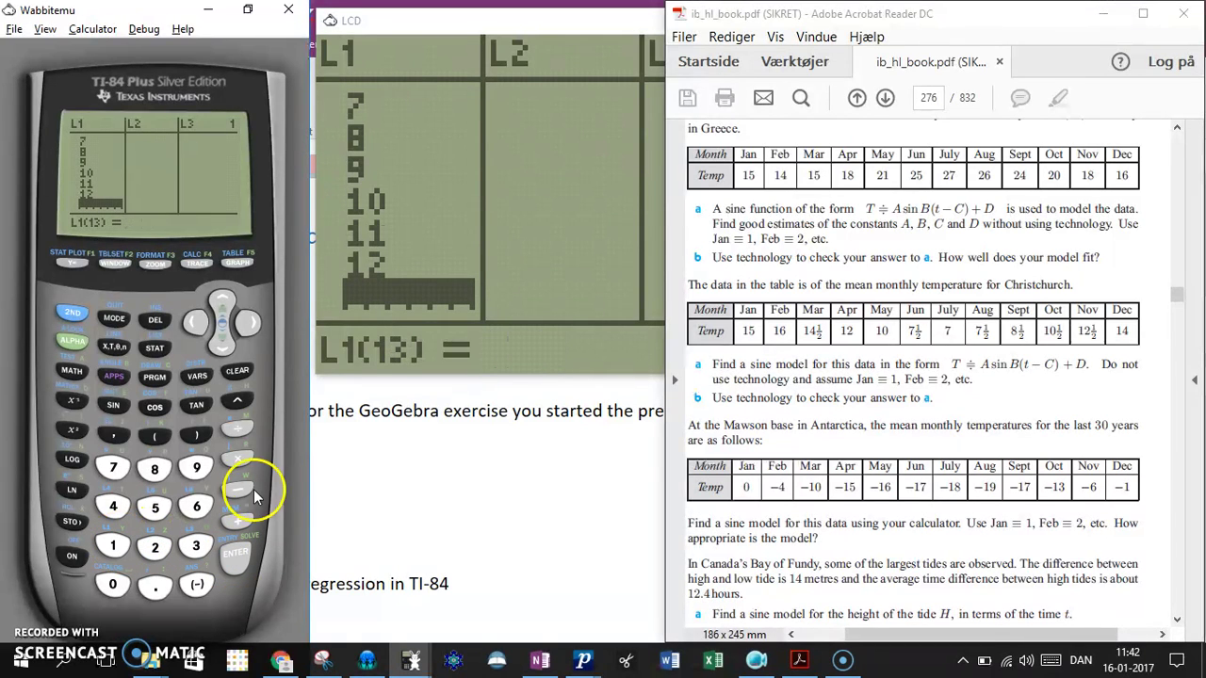
{"action": "left_click", "coordinate": [250, 323]}
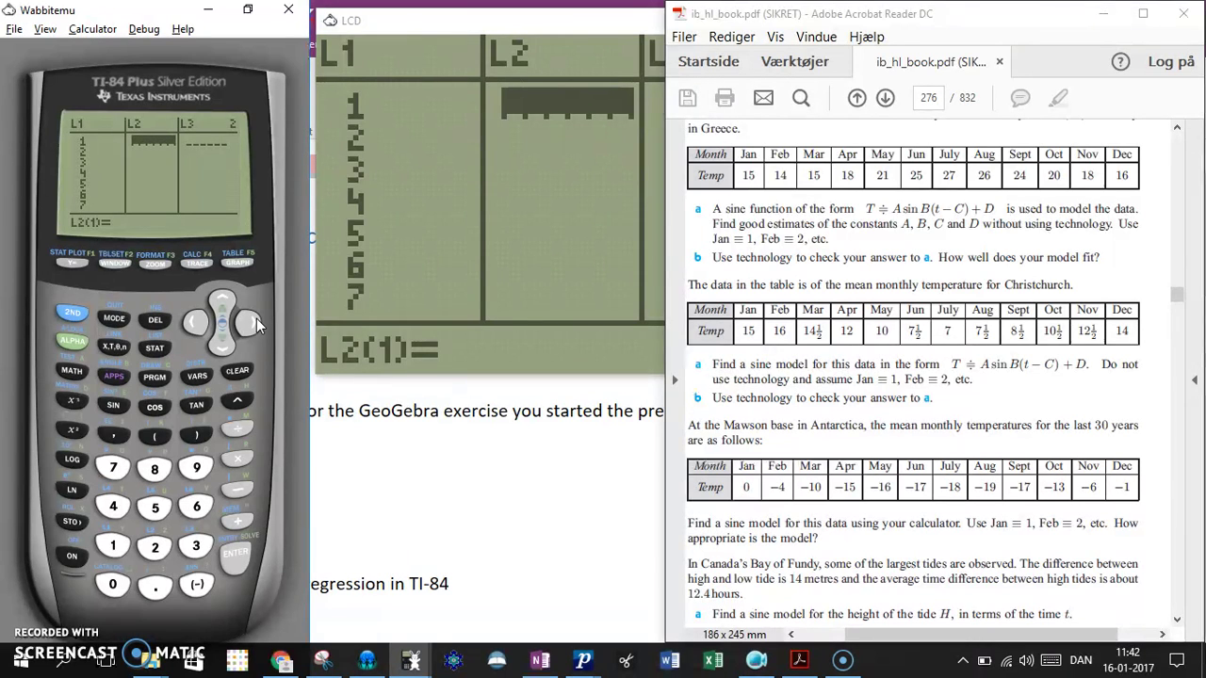
Step: Enter the temperatures 15, 14, 15 and 18 into the first four rows of L2
{"action": "left_click", "coordinate": [113, 547]}
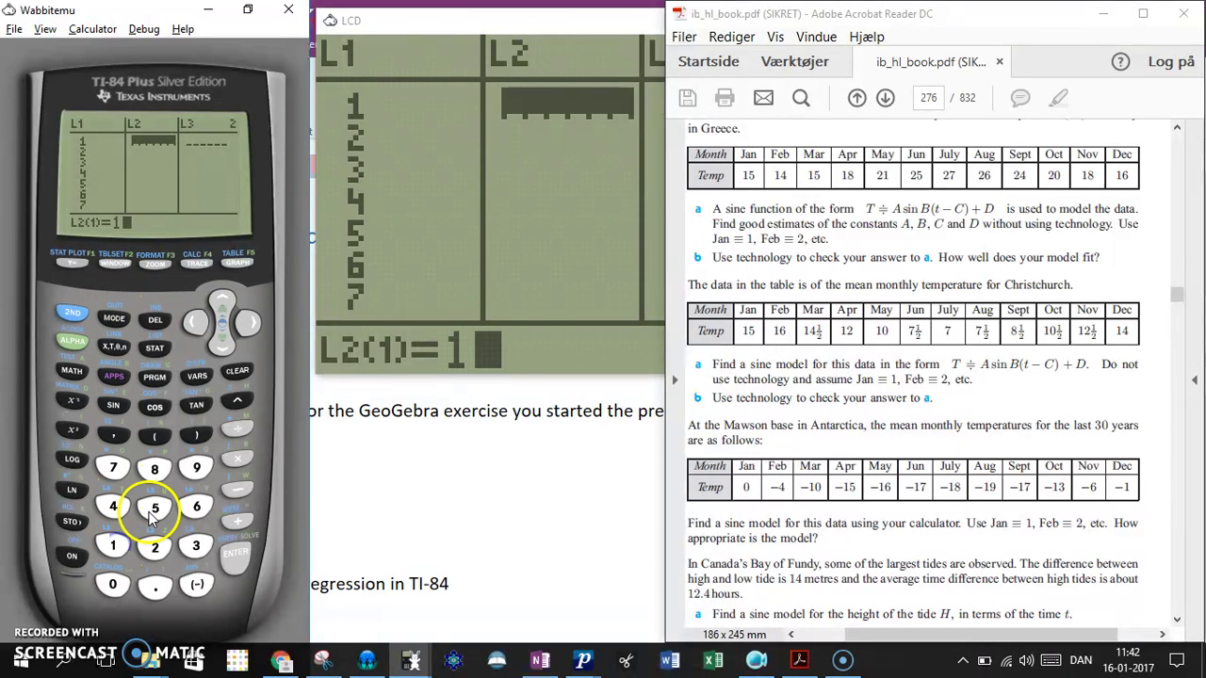
{"action": "left_click", "coordinate": [155, 508]}
{"action": "left_click", "coordinate": [233, 554]}
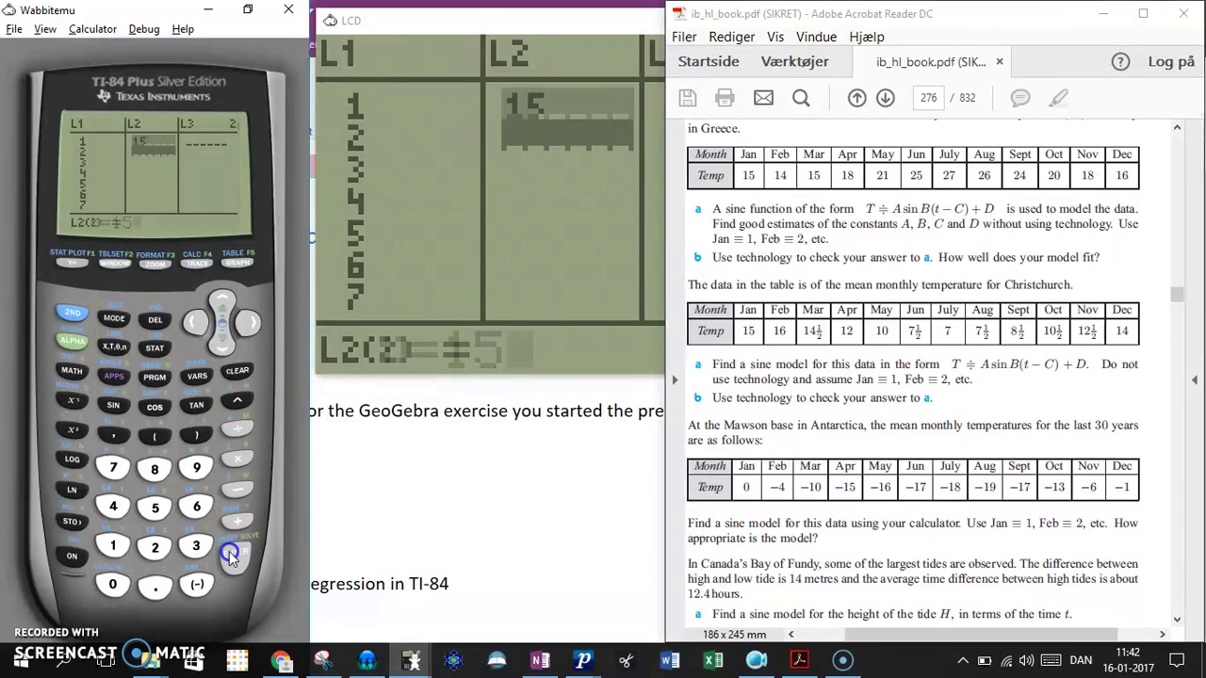
{"action": "left_click", "coordinate": [113, 547]}
{"action": "left_click", "coordinate": [113, 507]}
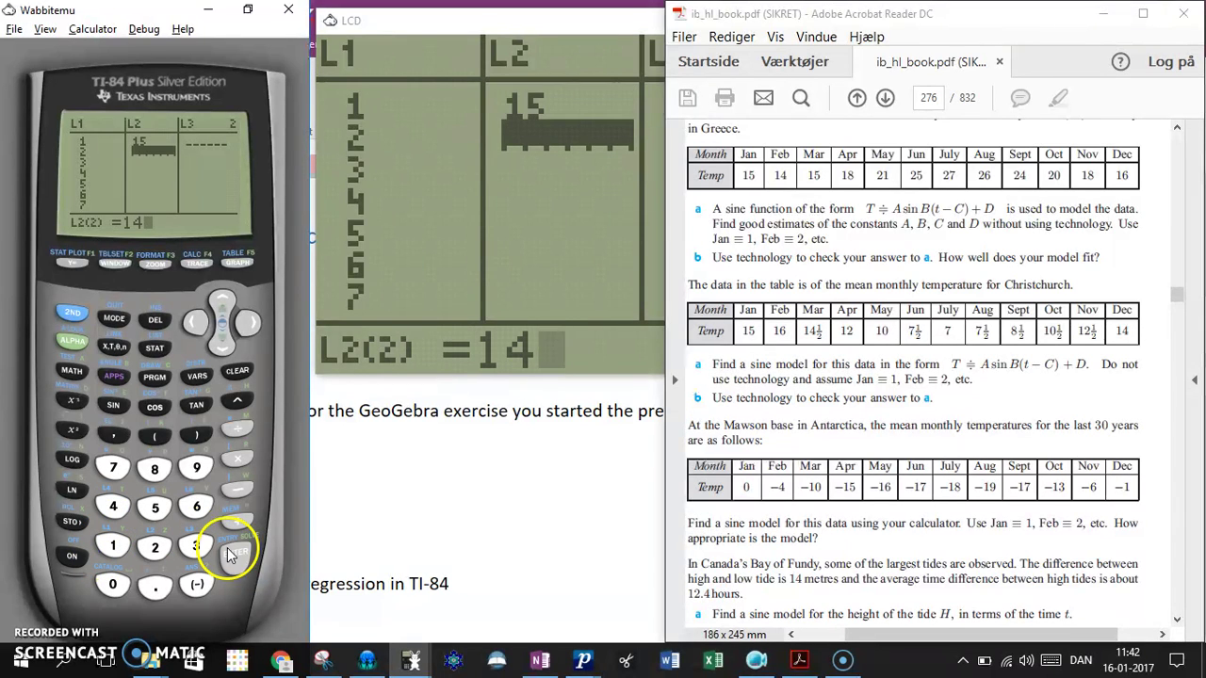
{"action": "left_click", "coordinate": [234, 554]}
{"action": "left_click", "coordinate": [113, 547]}
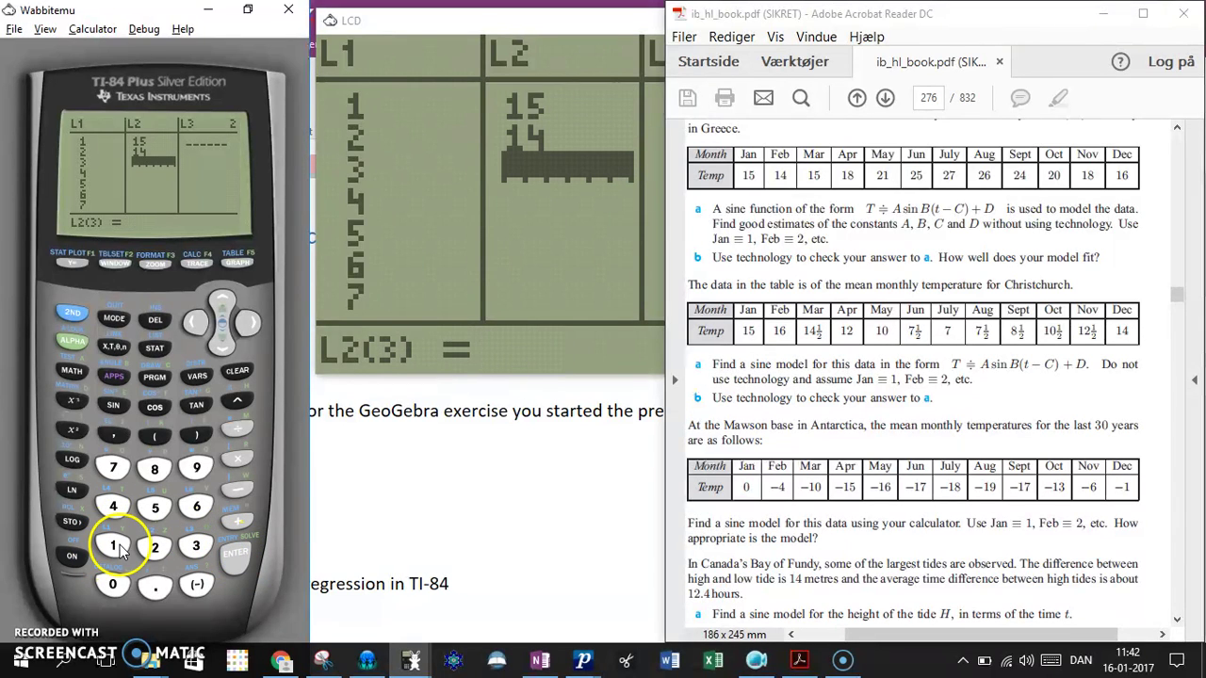
{"action": "left_click", "coordinate": [155, 508]}
{"action": "left_click", "coordinate": [237, 560]}
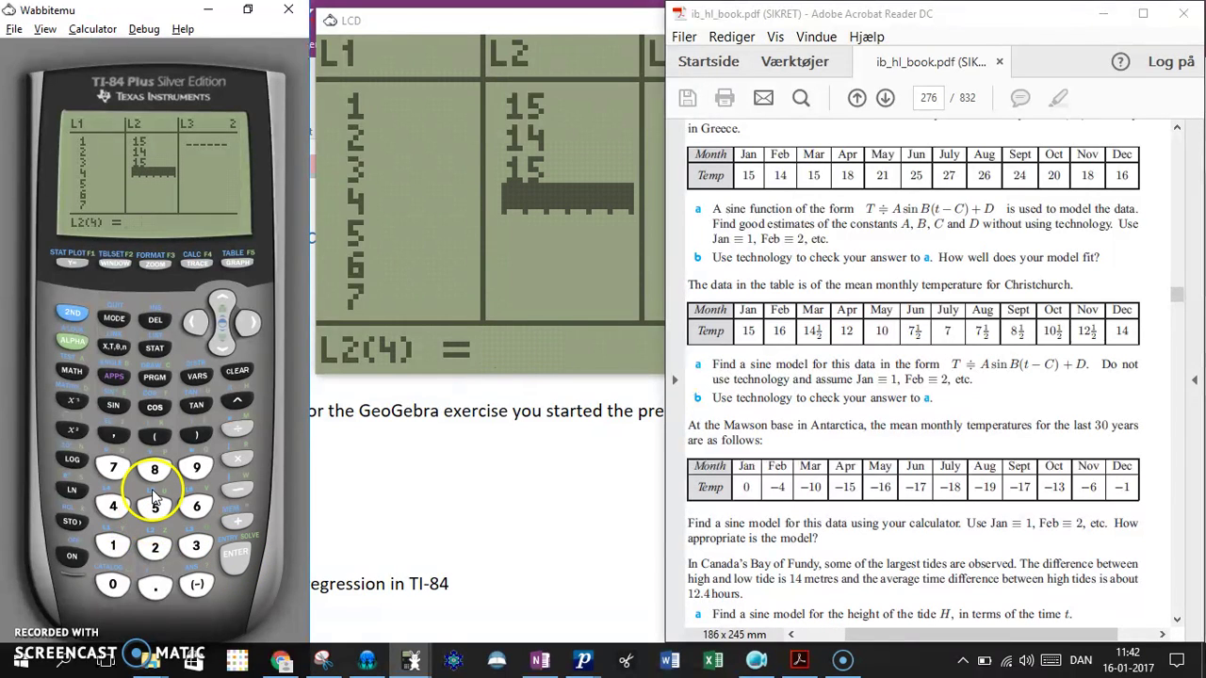
{"action": "left_click", "coordinate": [113, 546]}
{"action": "left_click", "coordinate": [155, 468]}
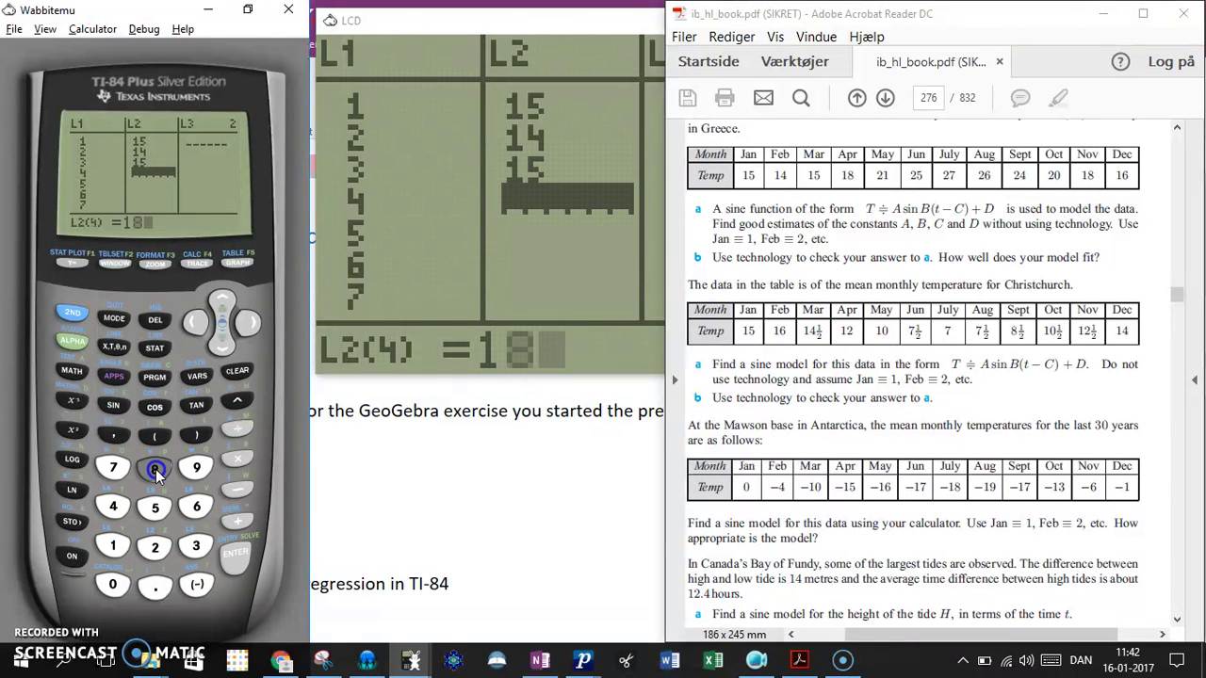
{"action": "left_click", "coordinate": [236, 556]}
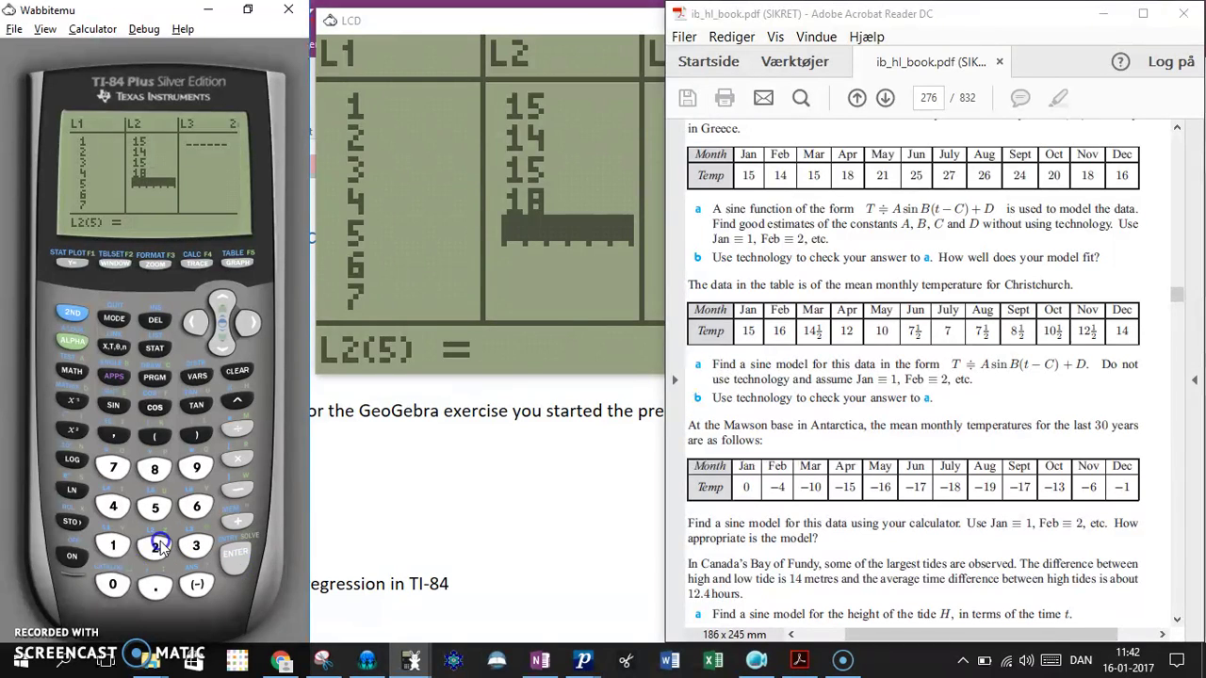
Step: Enter the temperatures 21, 25, 27 and 26 into L2 rows 5 to 8
{"action": "left_click", "coordinate": [158, 546]}
{"action": "left_click", "coordinate": [113, 546]}
{"action": "left_click", "coordinate": [237, 558]}
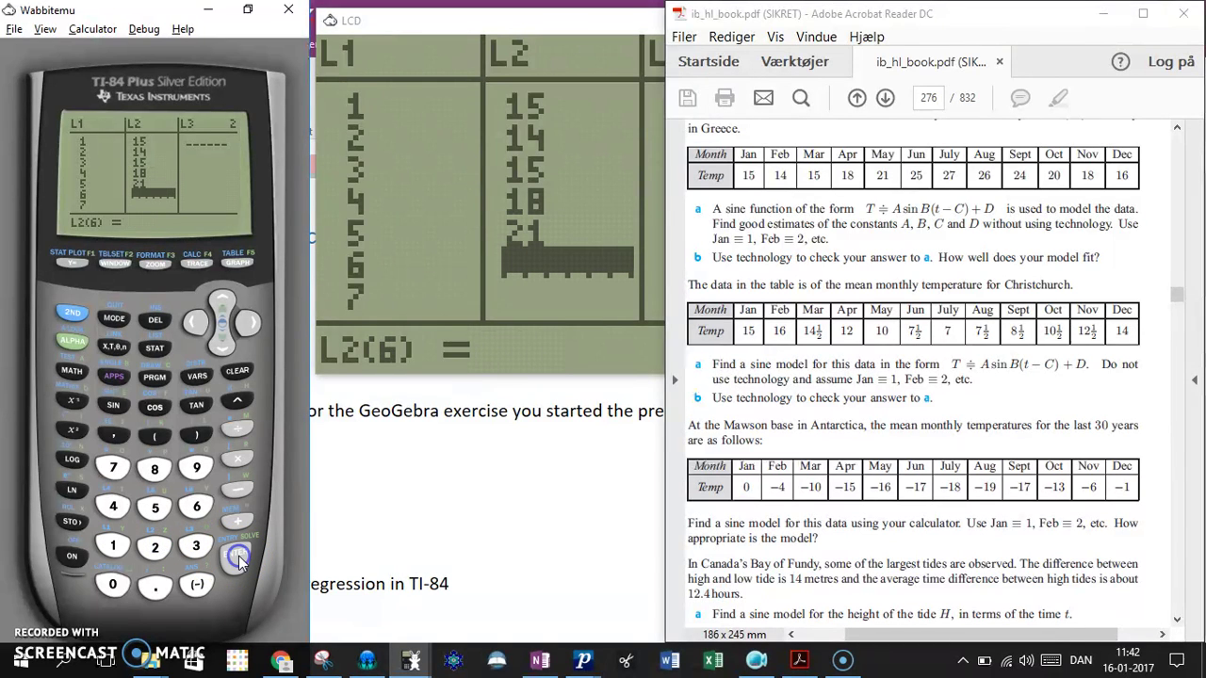
{"action": "left_click", "coordinate": [155, 547]}
{"action": "left_click", "coordinate": [155, 509]}
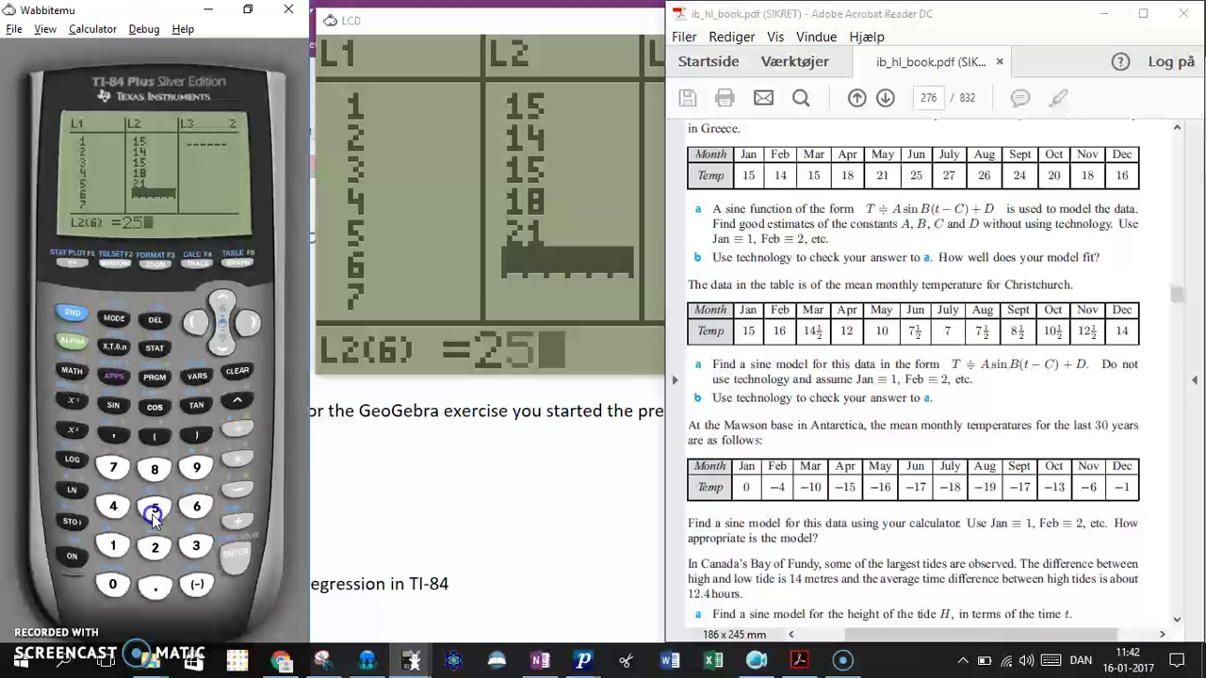
{"action": "left_click", "coordinate": [237, 554]}
{"action": "left_click", "coordinate": [157, 547]}
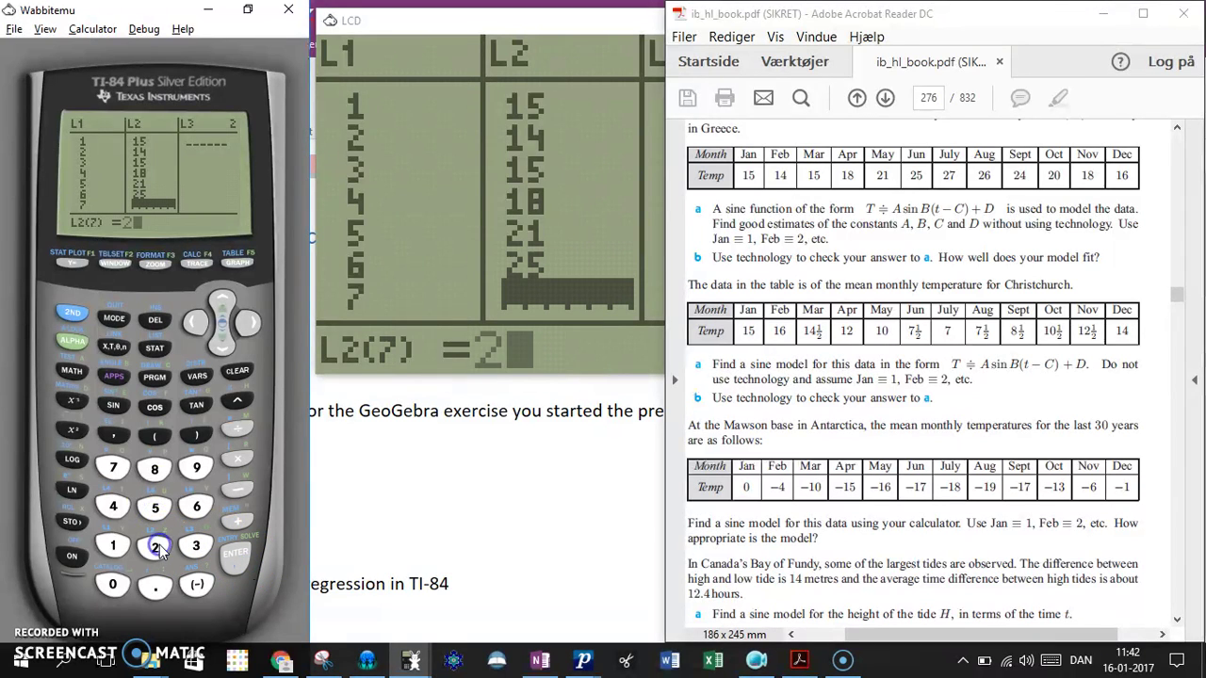
{"action": "left_click", "coordinate": [113, 468]}
{"action": "left_click", "coordinate": [236, 556]}
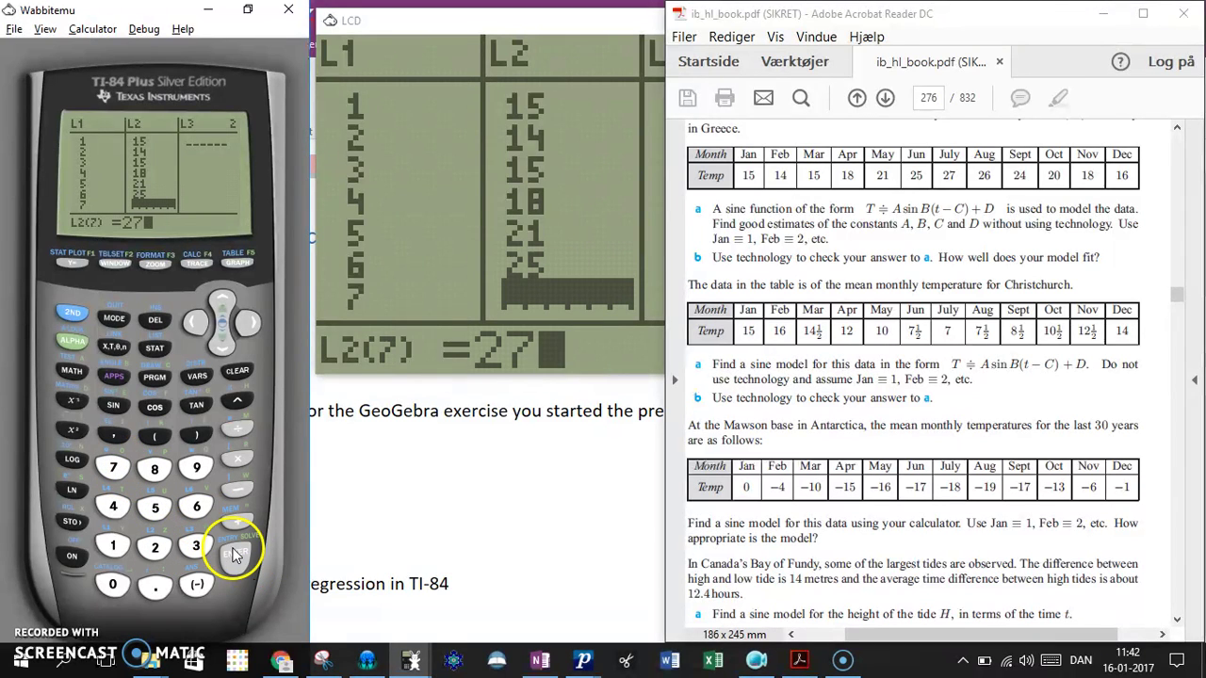
{"action": "left_click", "coordinate": [155, 546]}
{"action": "left_click", "coordinate": [196, 506]}
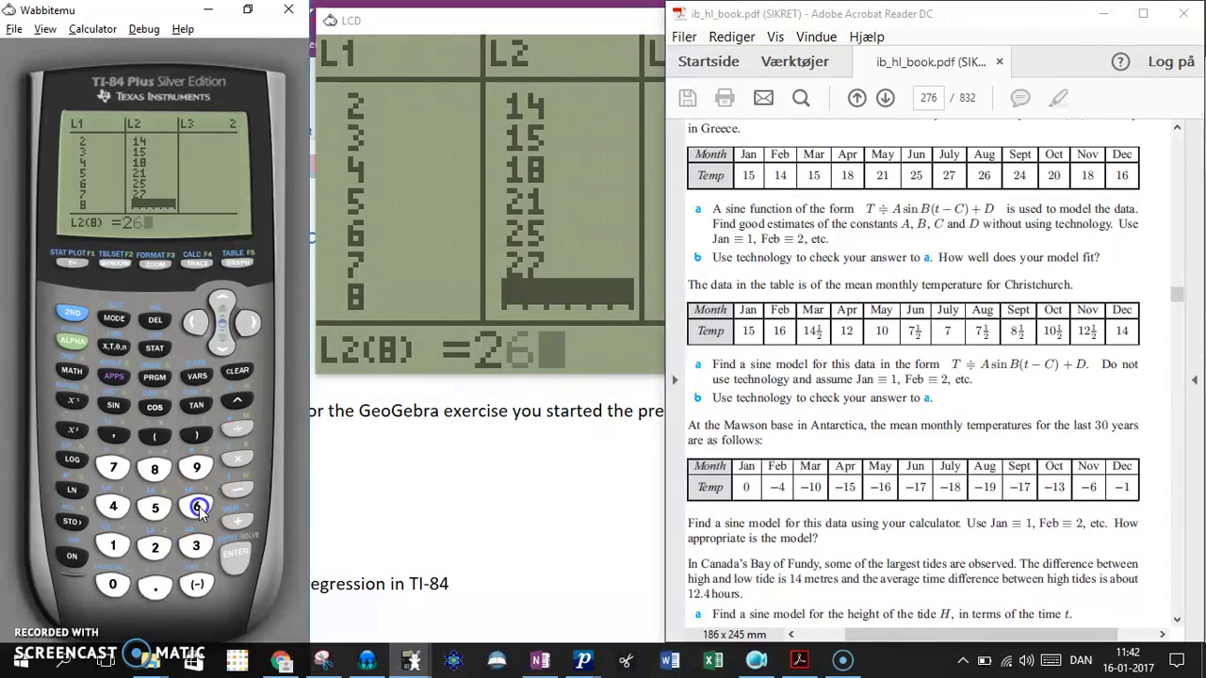
{"action": "left_click", "coordinate": [233, 555]}
Step: Enter the temperatures 24, 20, 18 and 16 into L2 rows 9 to 12
{"action": "left_click", "coordinate": [157, 549]}
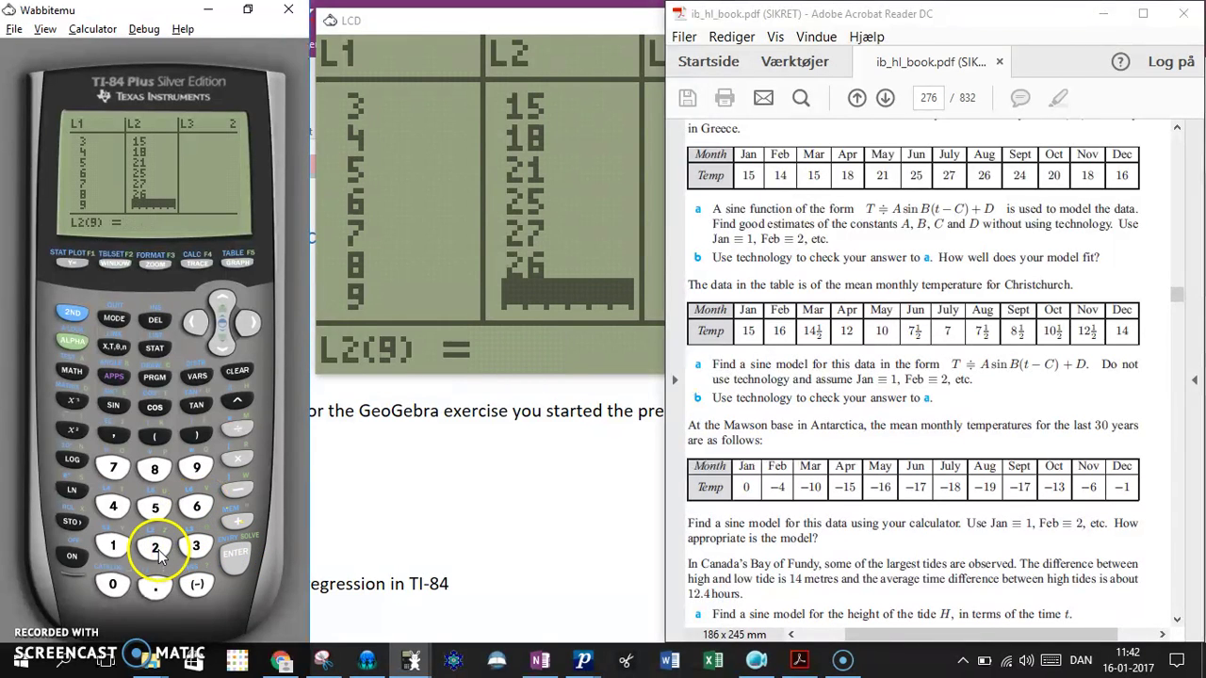
{"action": "left_click", "coordinate": [113, 507]}
{"action": "left_click", "coordinate": [238, 558]}
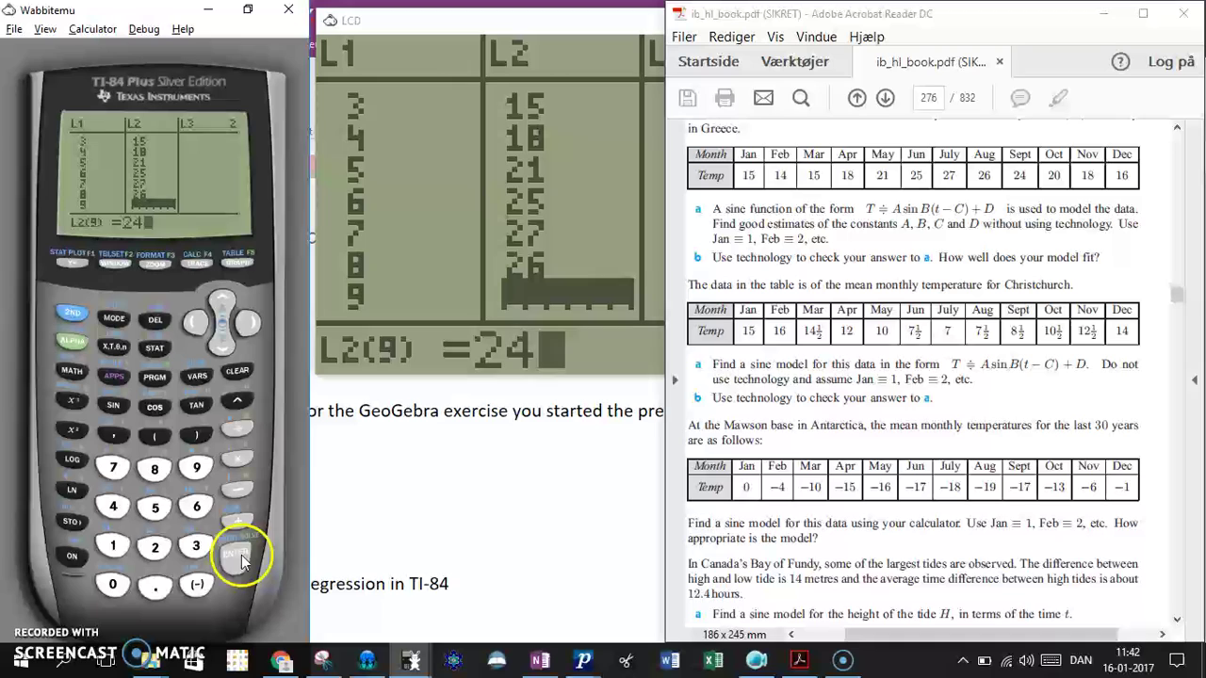
{"action": "left_click", "coordinate": [154, 547]}
{"action": "left_click", "coordinate": [113, 584]}
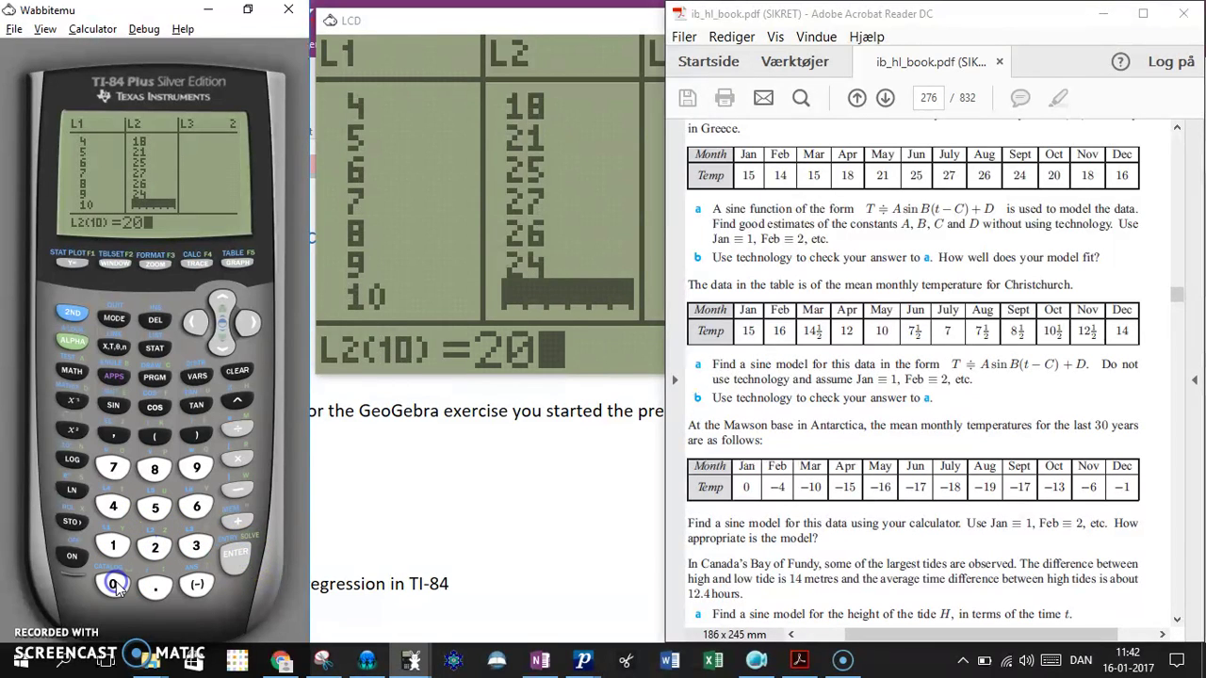
{"action": "left_click", "coordinate": [236, 558]}
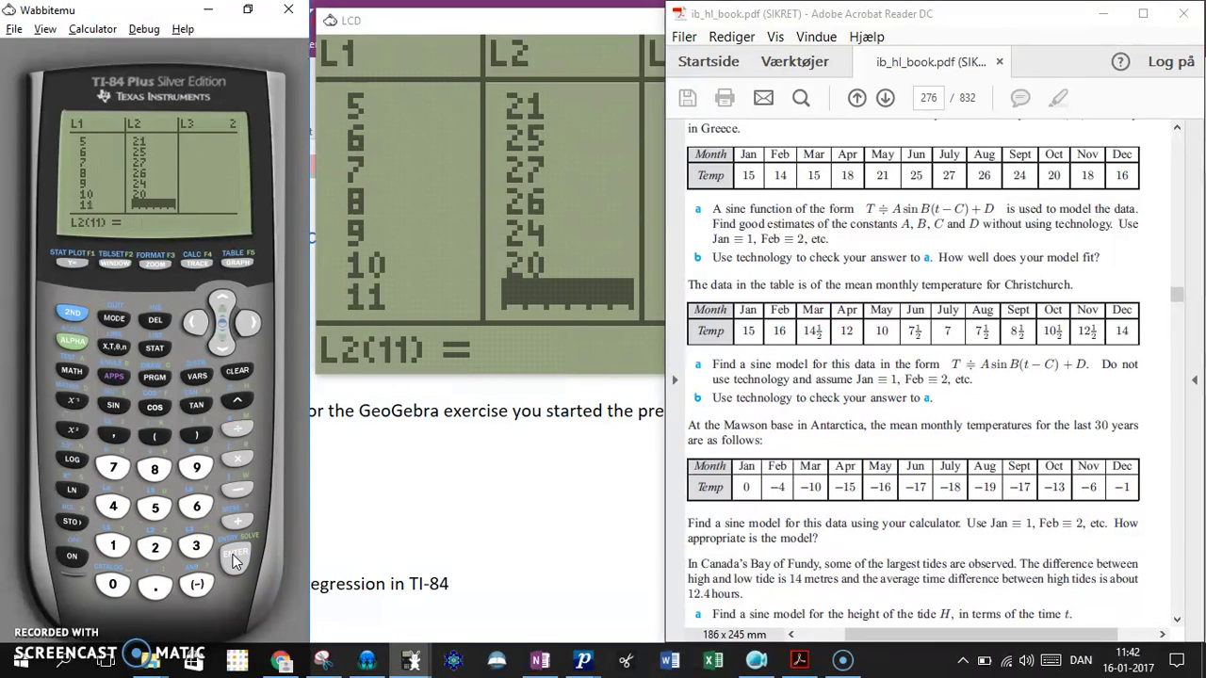
{"action": "left_click", "coordinate": [113, 547]}
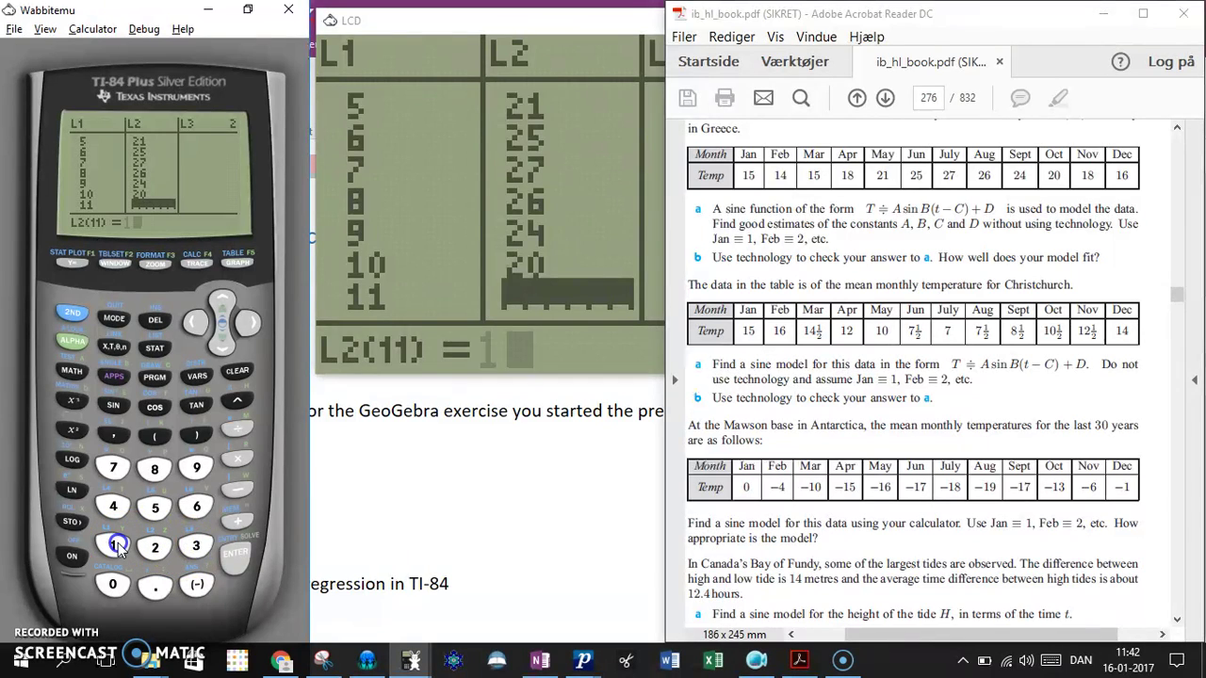
{"action": "left_click", "coordinate": [152, 476]}
{"action": "left_click", "coordinate": [236, 556]}
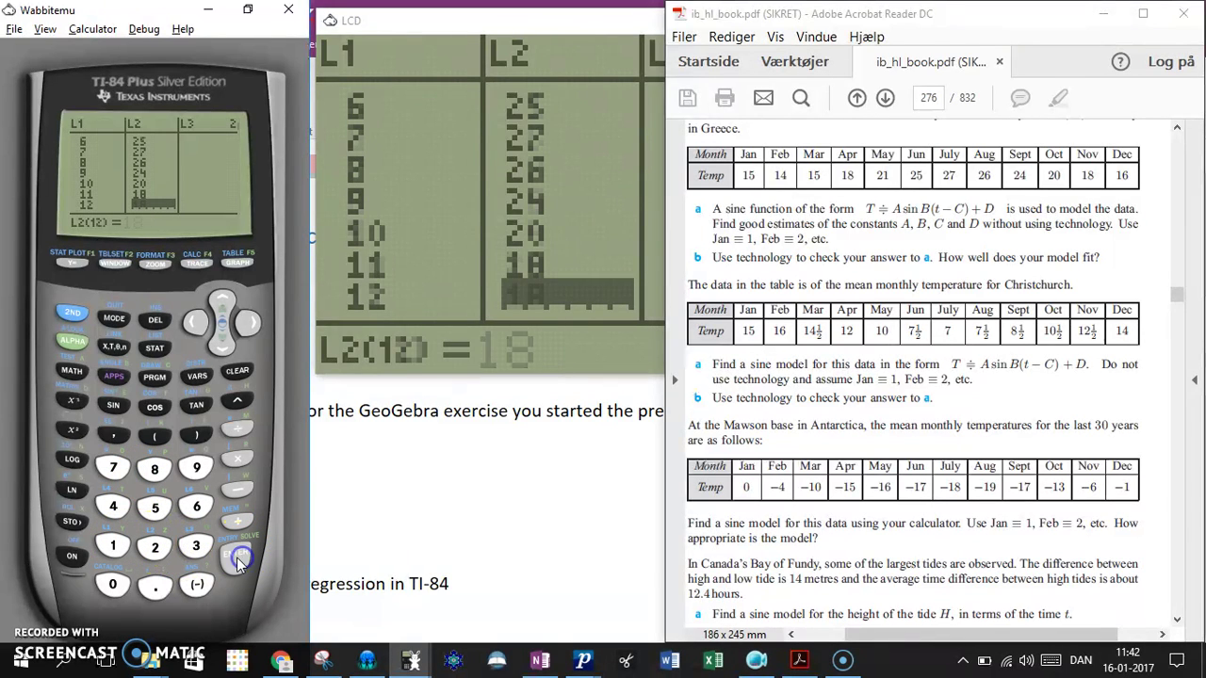
{"action": "left_click", "coordinate": [113, 544]}
{"action": "left_click", "coordinate": [196, 507]}
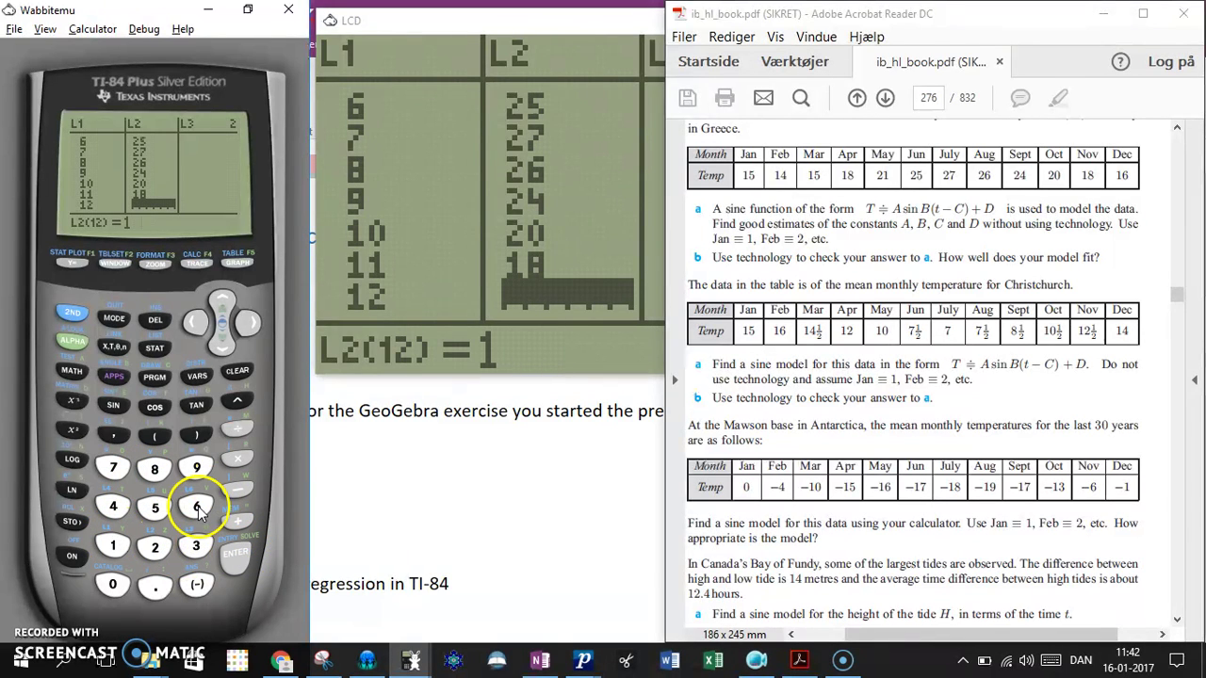
{"action": "left_click", "coordinate": [236, 555]}
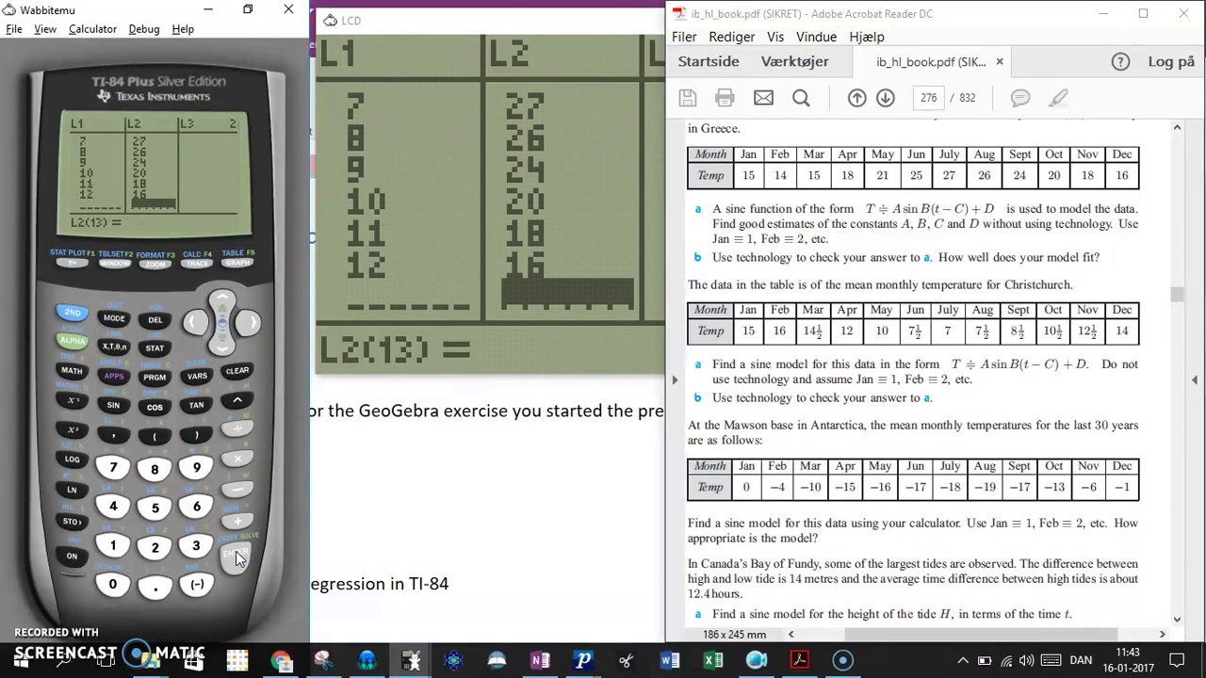
{"action": "left_click", "coordinate": [222, 300]}
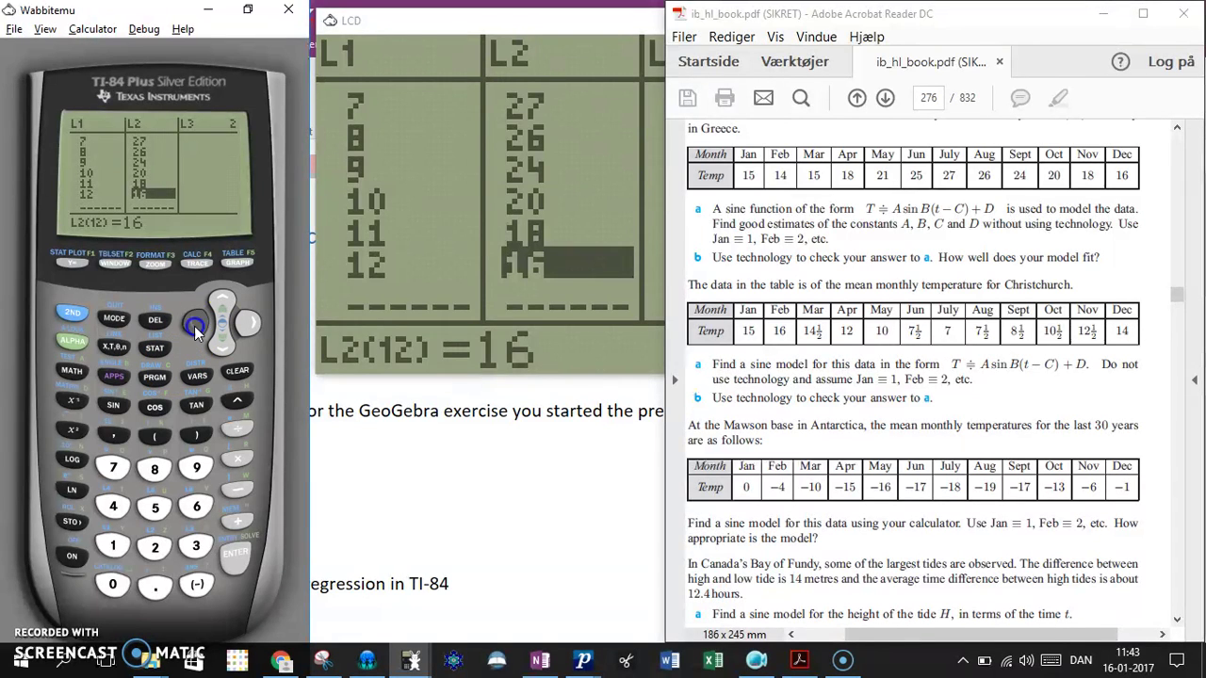
{"action": "left_click", "coordinate": [195, 326]}
{"action": "left_click", "coordinate": [224, 298]}
{"action": "left_click", "coordinate": [224, 298]}
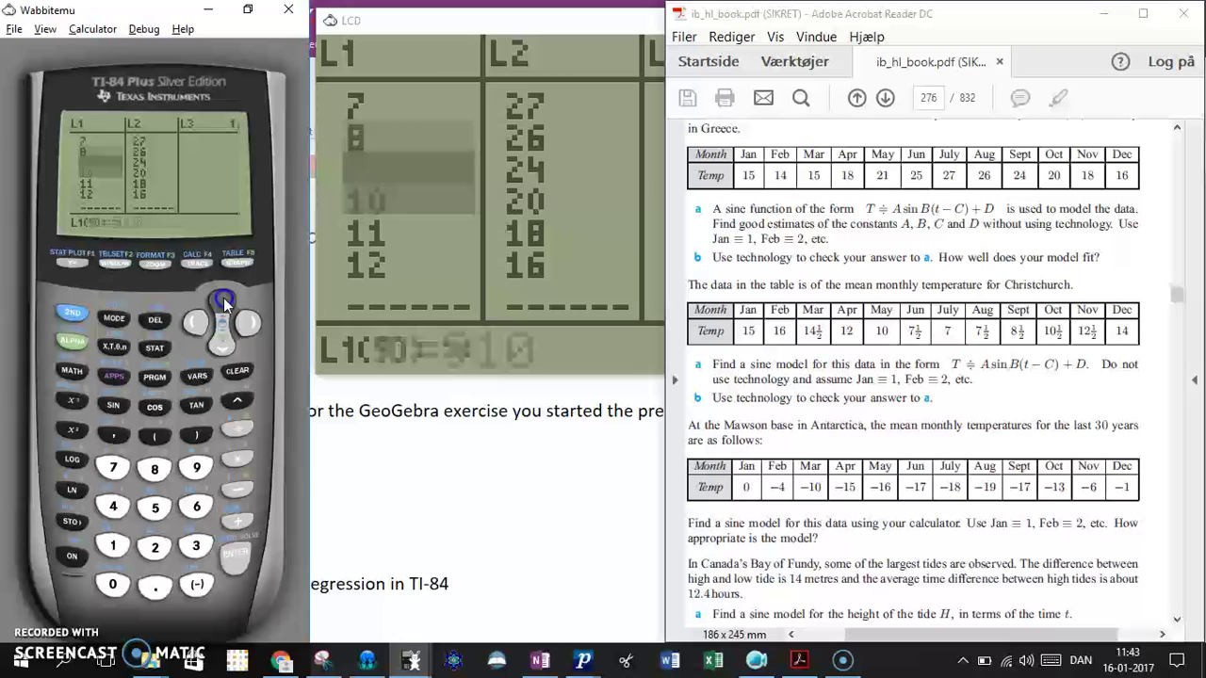
{"action": "left_click", "coordinate": [223, 298]}
{"action": "left_click", "coordinate": [223, 298]}
{"action": "left_click", "coordinate": [223, 298]}
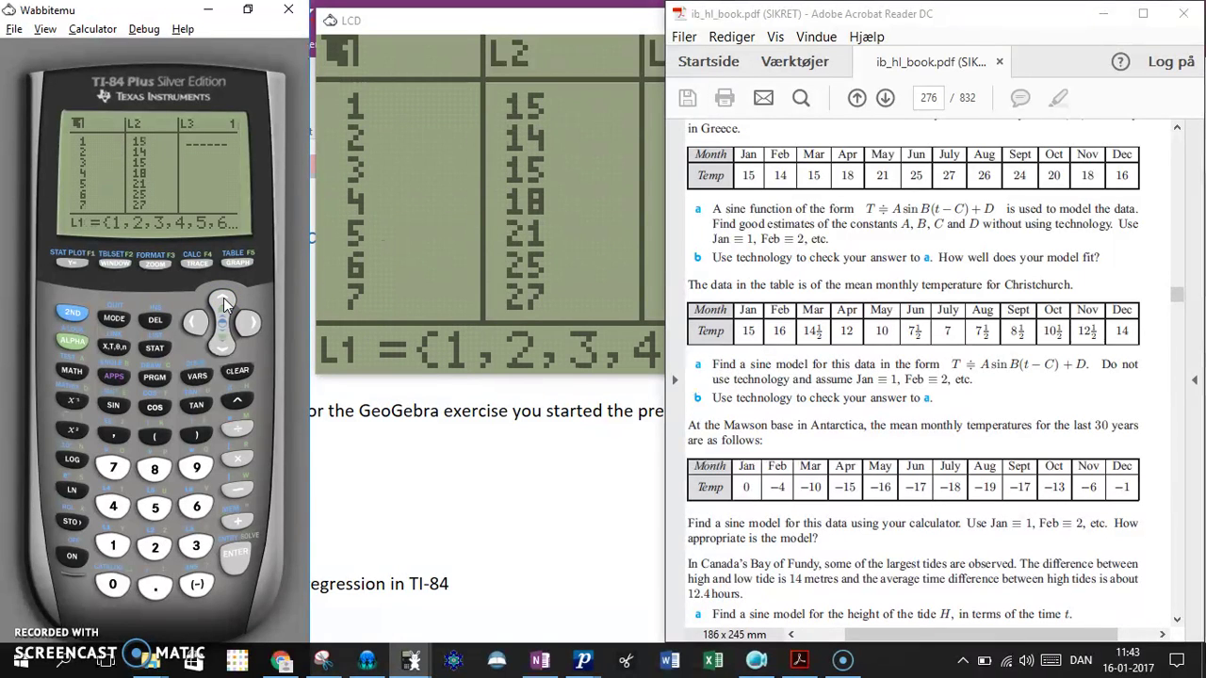
{"action": "left_click", "coordinate": [225, 346]}
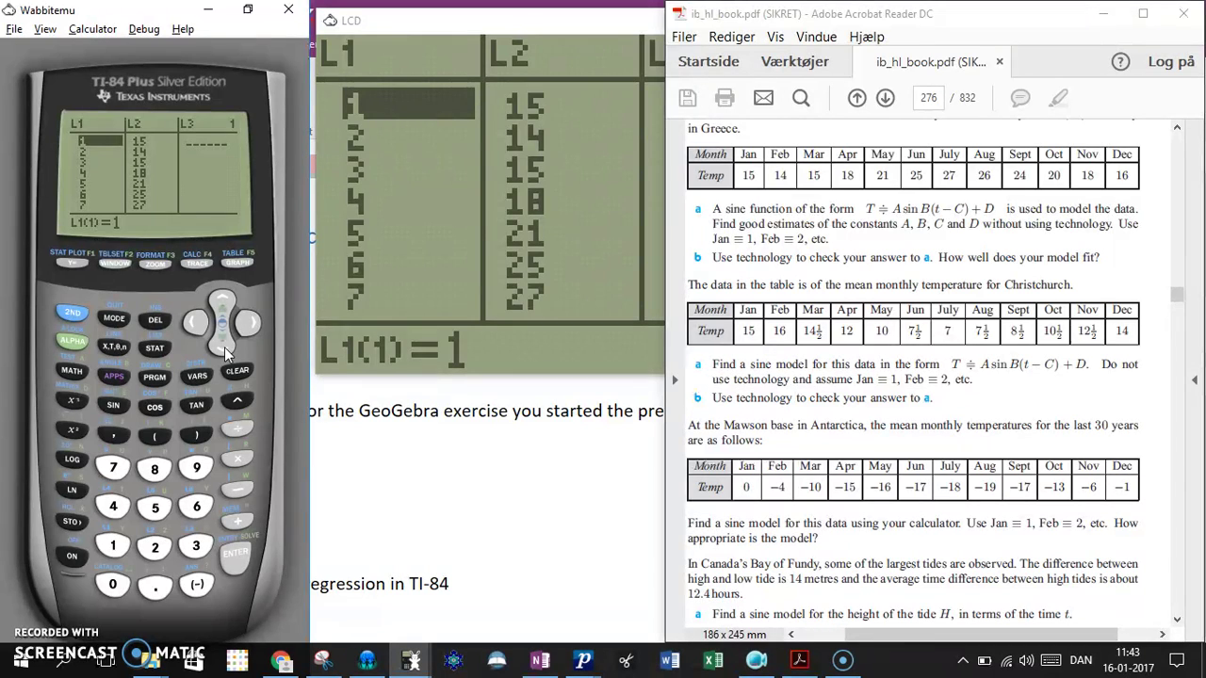
Step: Choose C:SinReg from the STAT CALC menu to open its setup with L1 and L2
{"action": "left_click", "coordinate": [201, 379]}
{"action": "left_click", "coordinate": [157, 349]}
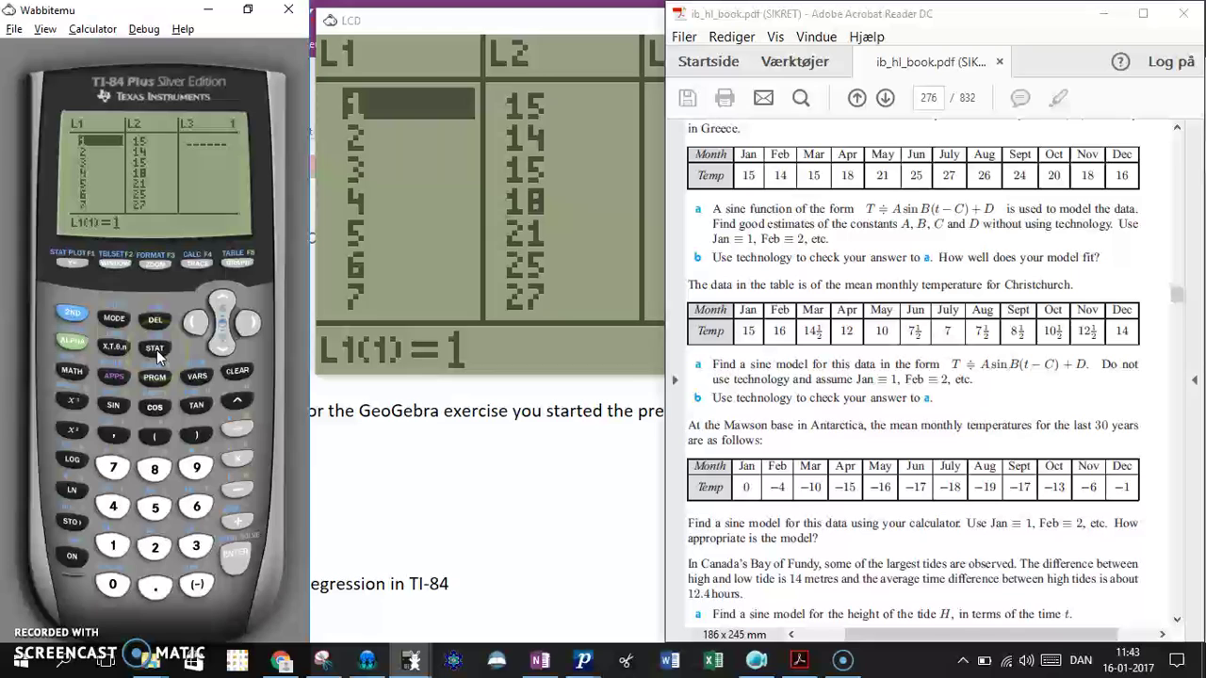
{"action": "left_click", "coordinate": [247, 325]}
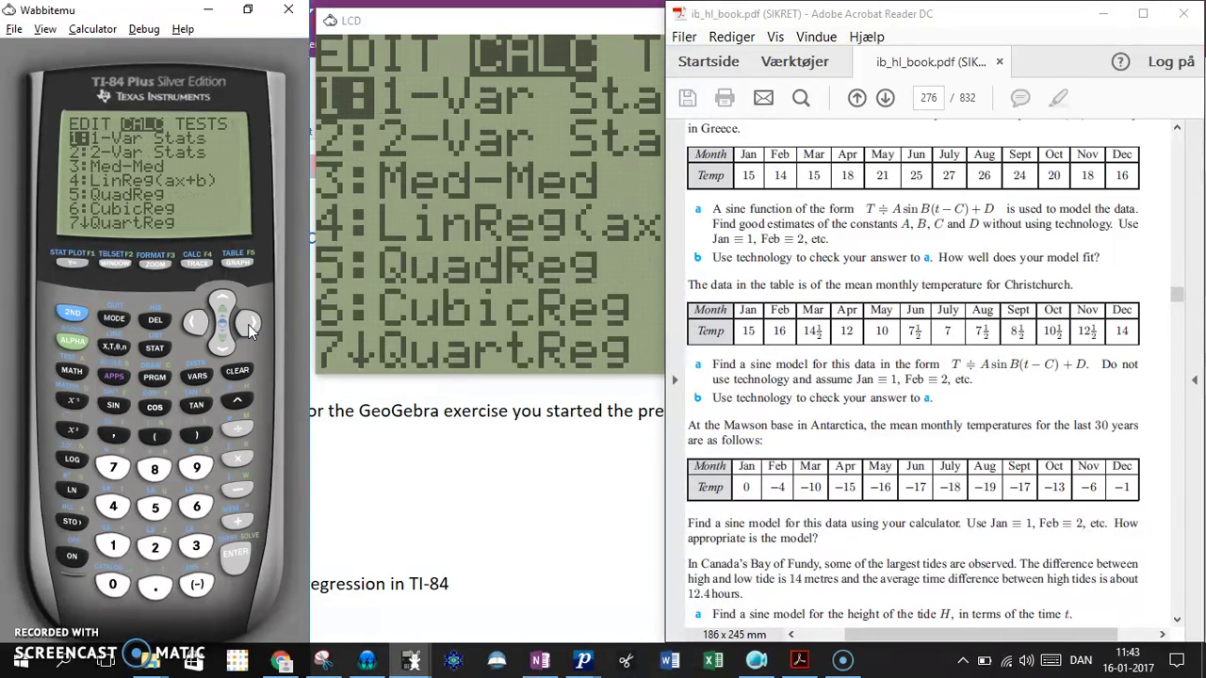
{"action": "left_click", "coordinate": [224, 347]}
{"action": "left_click", "coordinate": [224, 347]}
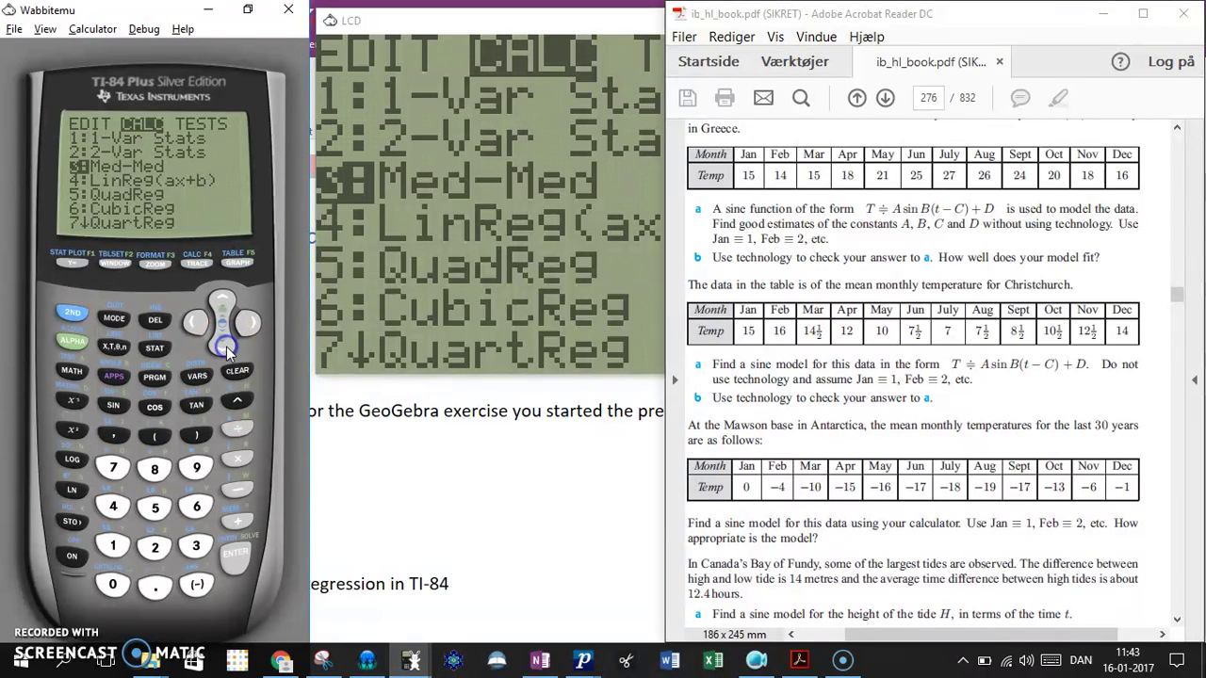
{"action": "left_click", "coordinate": [224, 346]}
{"action": "left_click", "coordinate": [224, 347]}
{"action": "left_click", "coordinate": [226, 346]}
{"action": "left_click", "coordinate": [227, 346]}
{"action": "left_click", "coordinate": [226, 347]}
{"action": "left_click", "coordinate": [227, 347]}
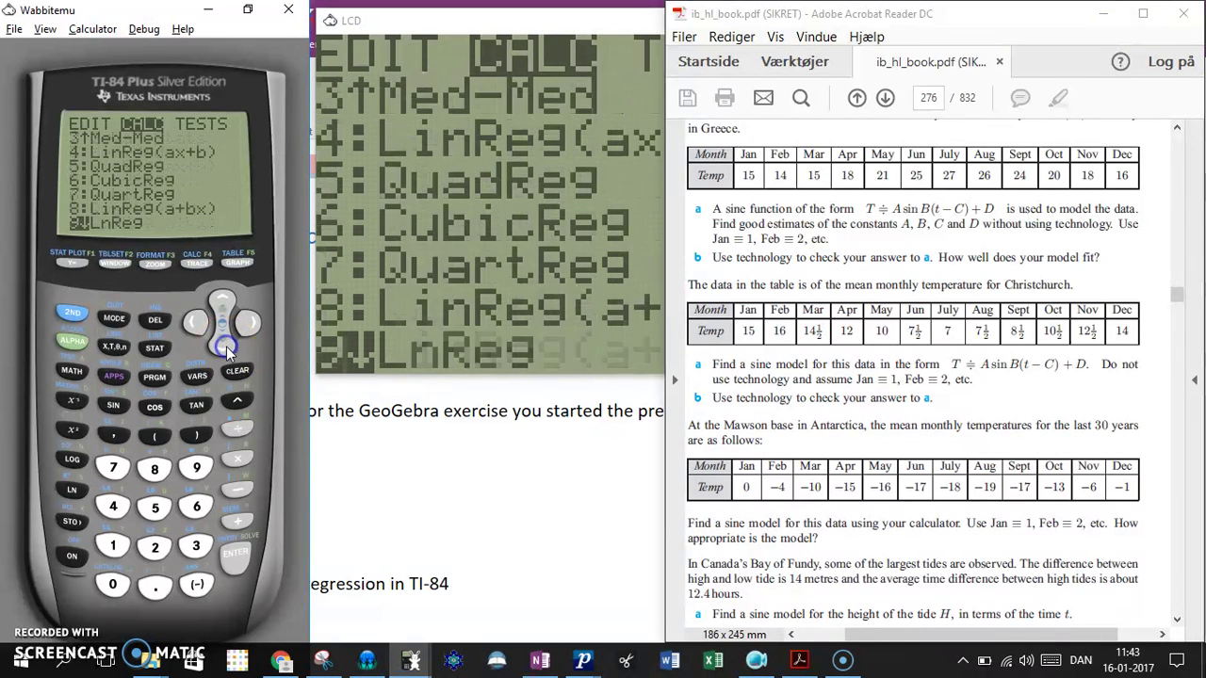
{"action": "left_click", "coordinate": [226, 347]}
{"action": "left_click", "coordinate": [226, 346]}
{"action": "left_click", "coordinate": [226, 346]}
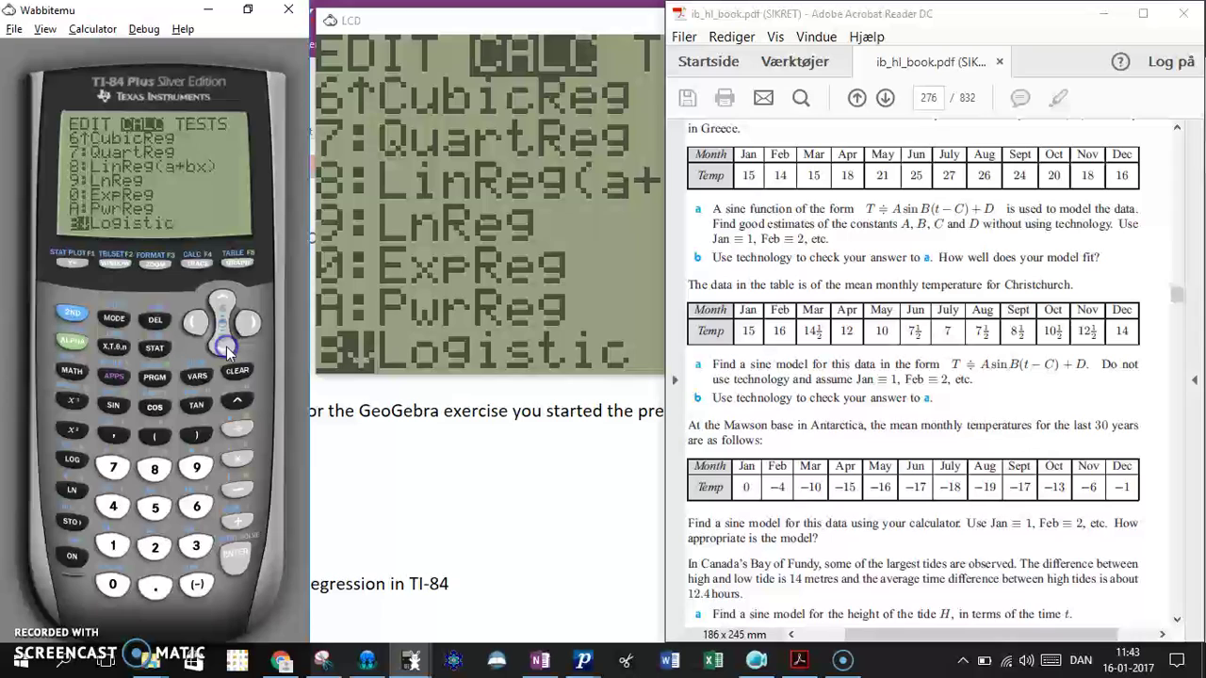
{"action": "left_click", "coordinate": [226, 346]}
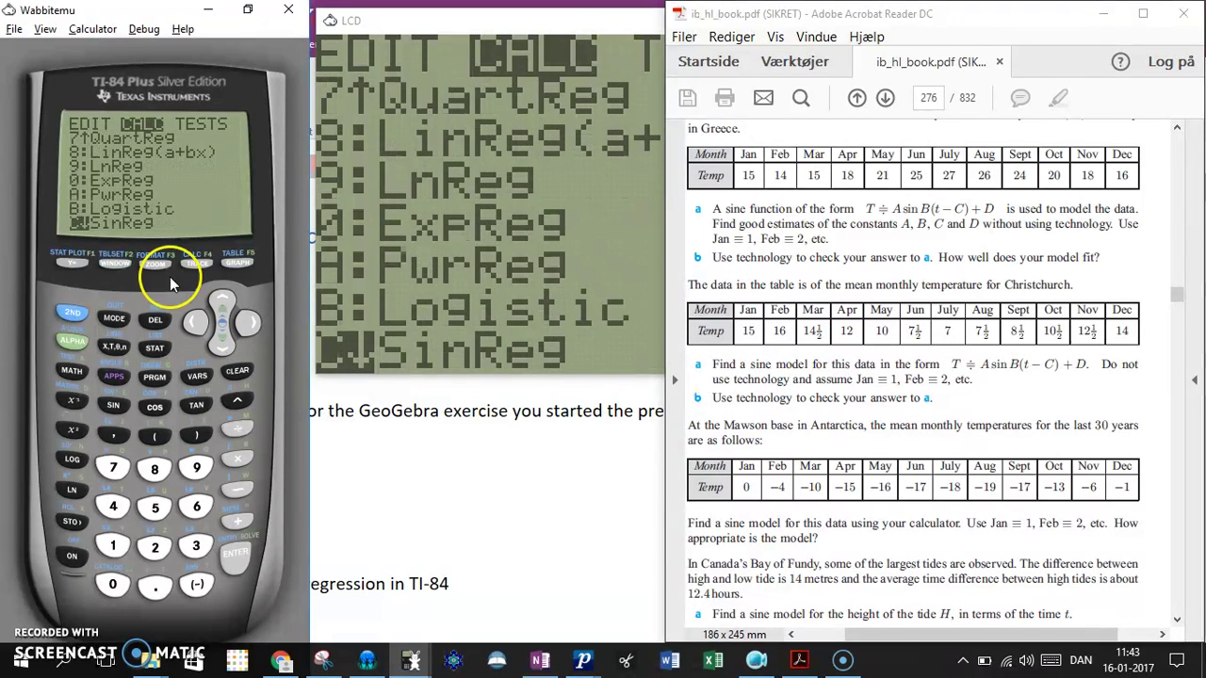
{"action": "left_click", "coordinate": [237, 556]}
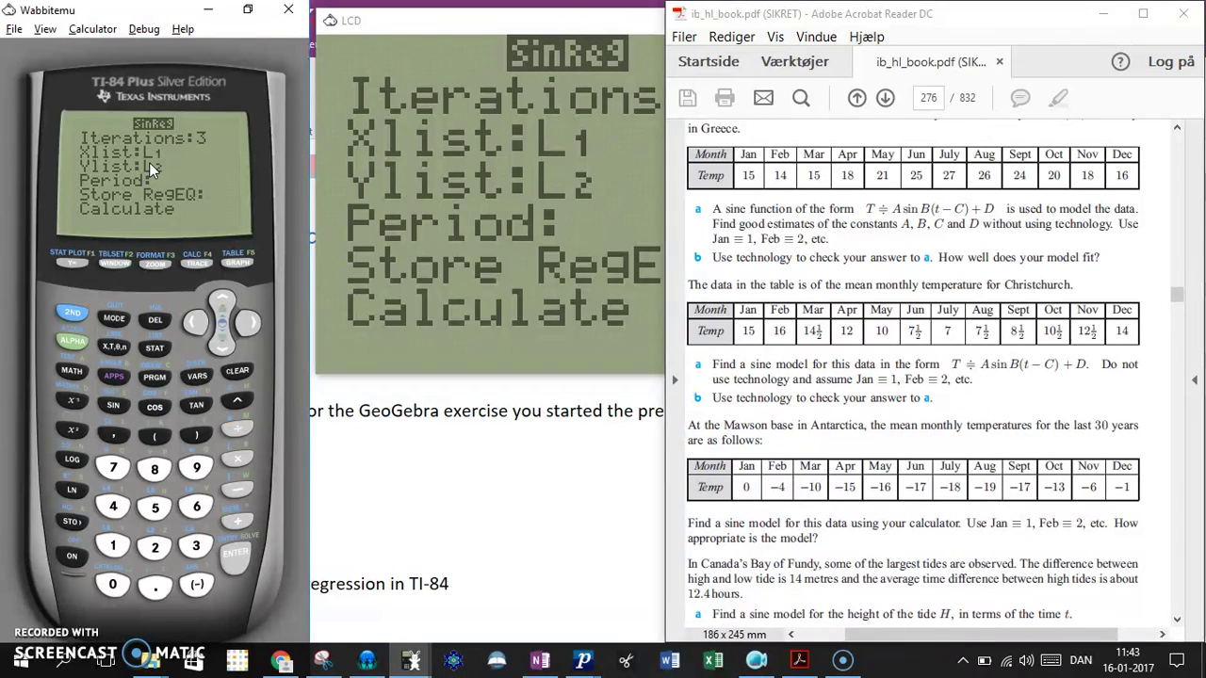
Step: Set Store RegEQ to Y1 from the VARS Y-VARS Function list
{"action": "left_click", "coordinate": [227, 347]}
{"action": "left_click", "coordinate": [227, 346]}
{"action": "left_click", "coordinate": [227, 347]}
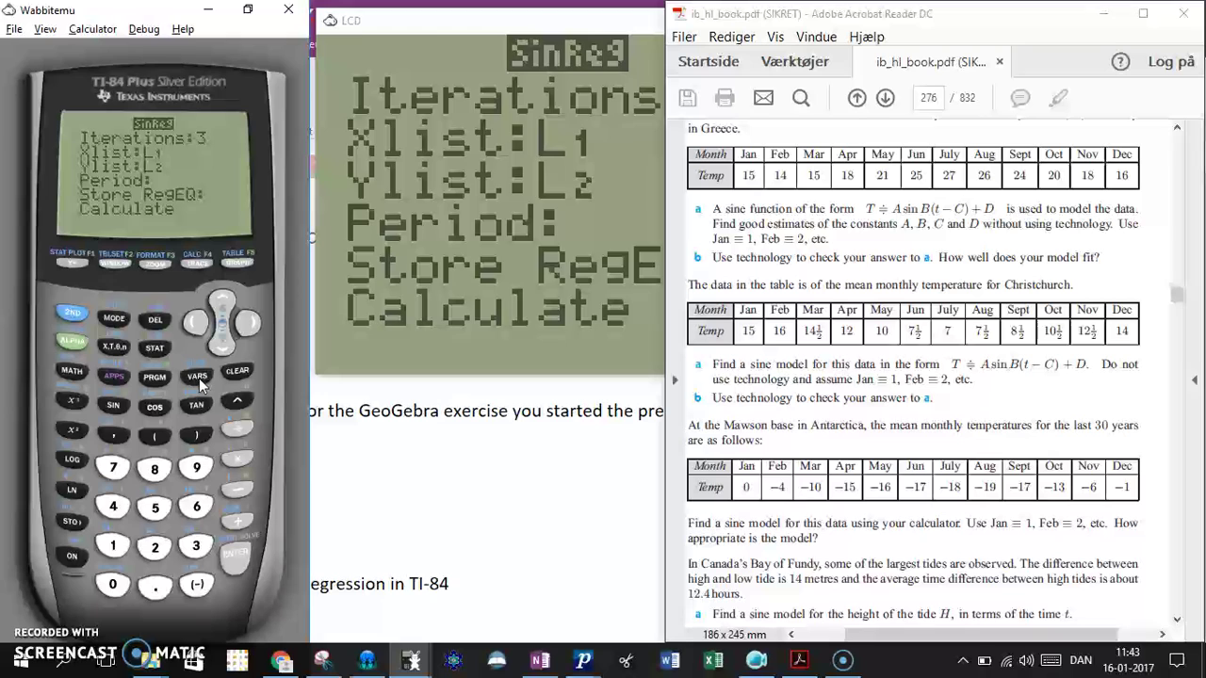
{"action": "left_click", "coordinate": [197, 376]}
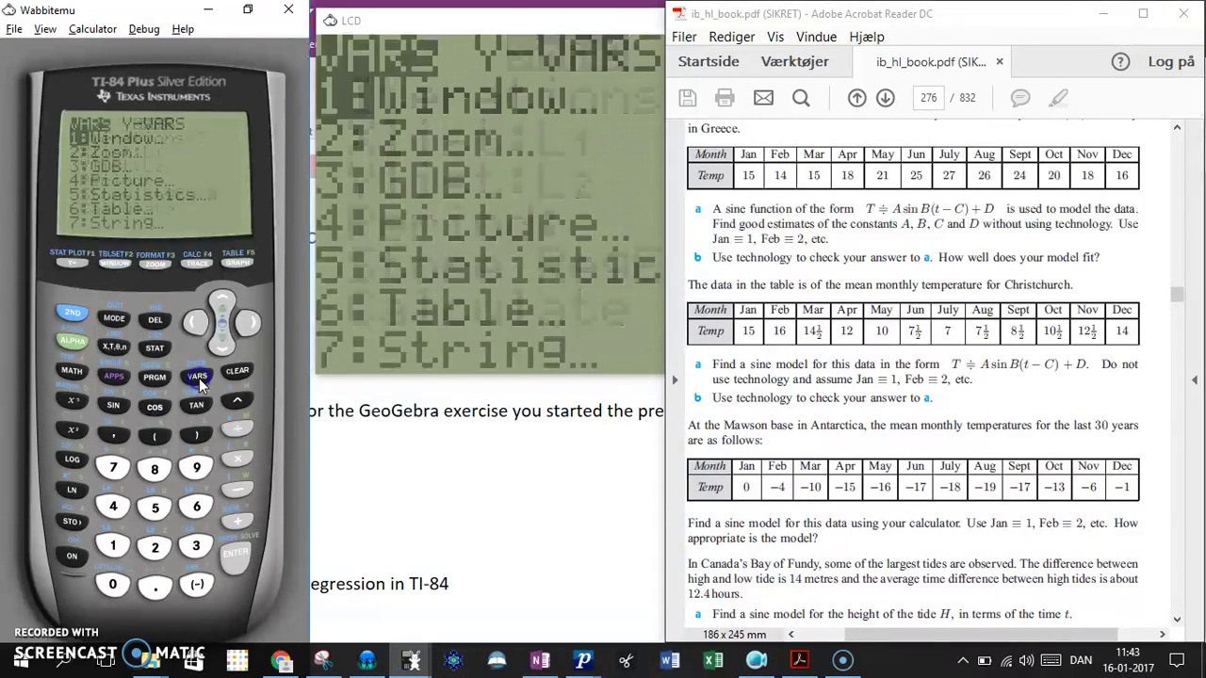
{"action": "left_click", "coordinate": [248, 322]}
{"action": "left_click", "coordinate": [235, 556]}
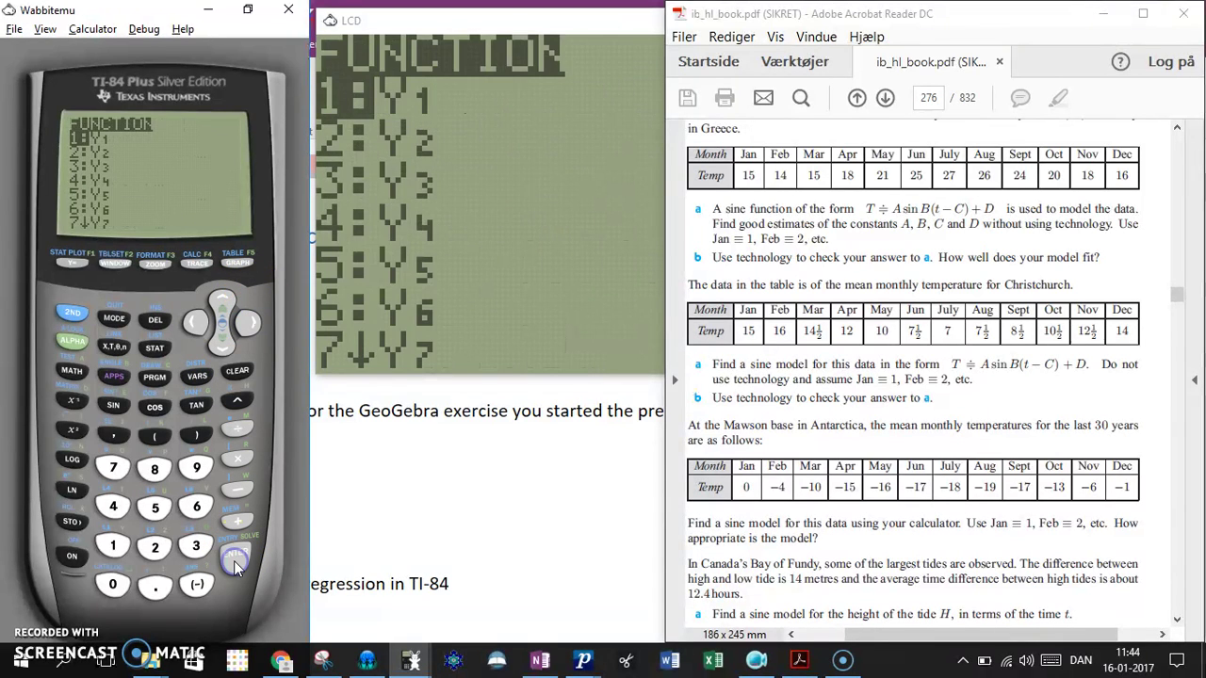
{"action": "left_click", "coordinate": [235, 558]}
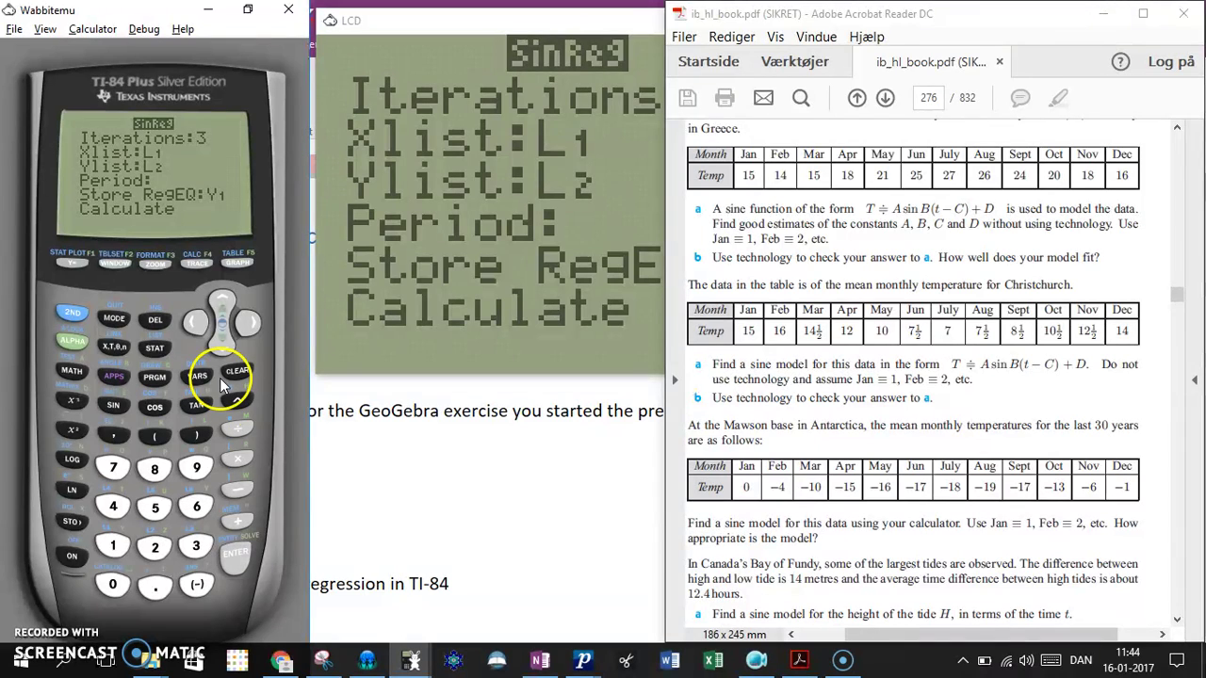
Step: Move down to Calculate and start the sine regression
{"action": "left_click", "coordinate": [223, 344]}
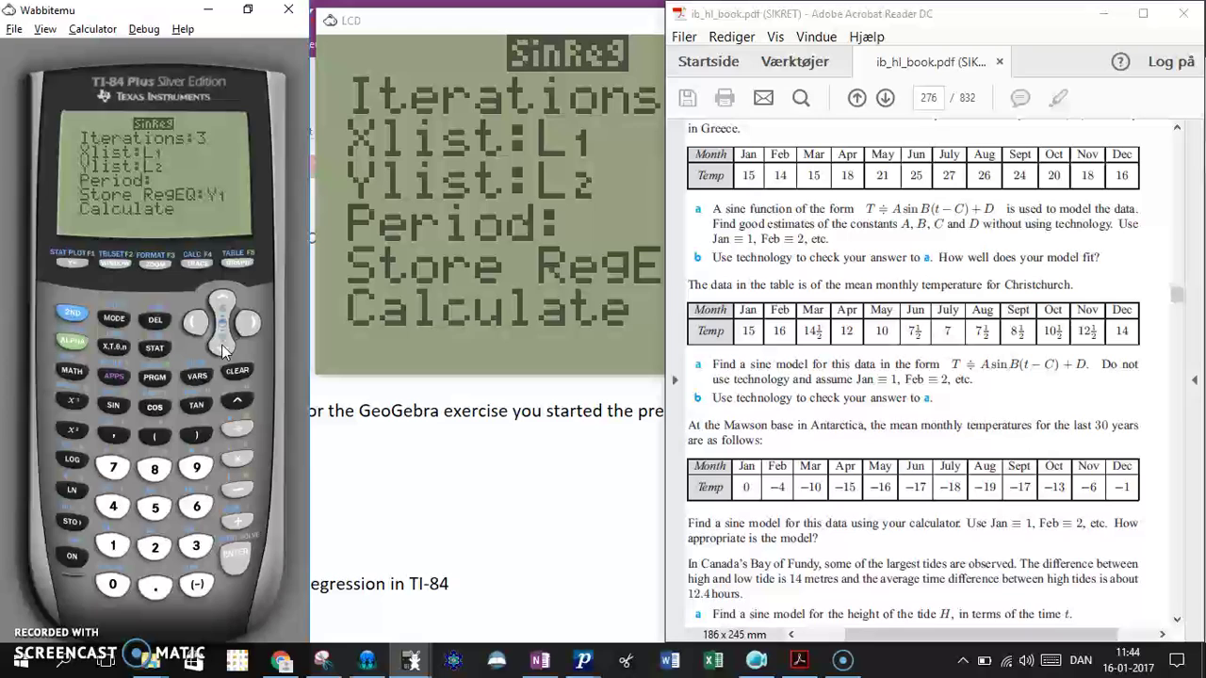
{"action": "left_click", "coordinate": [221, 344]}
{"action": "left_click", "coordinate": [238, 569]}
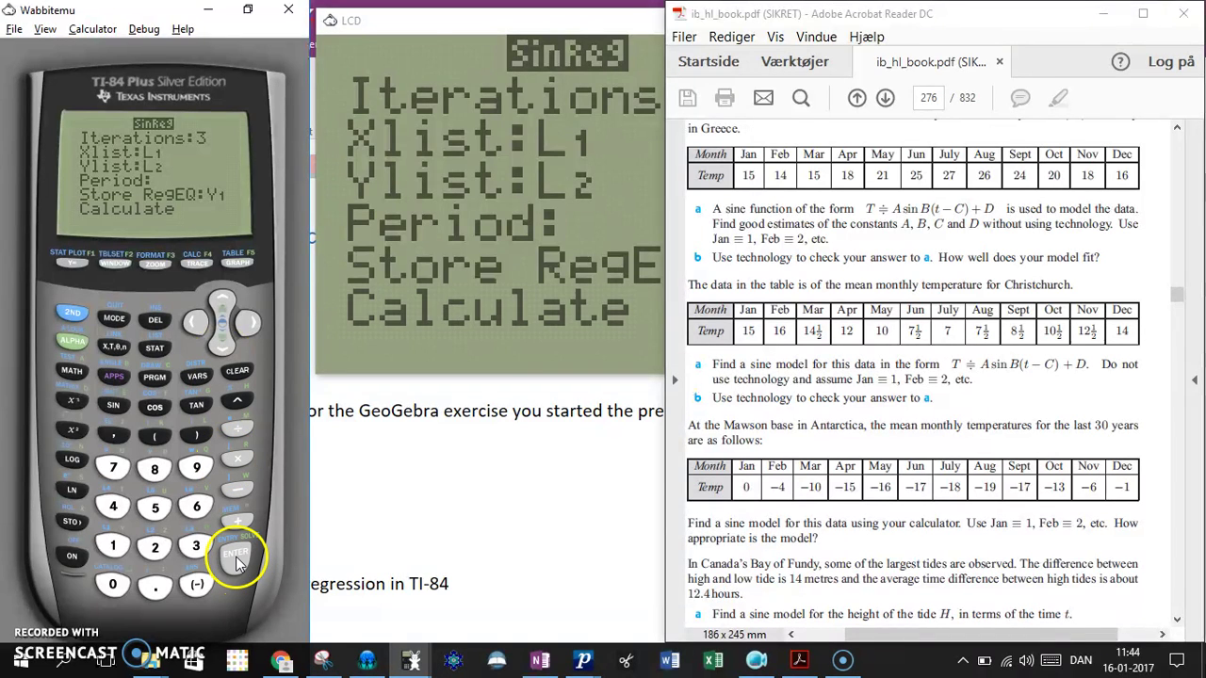
Step: Run SinReg 3,L1,L2,Y1, giving a≈6.1449, b≈0.5753, c≈-2.6958, d≈20.3929
{"action": "left_click", "coordinate": [237, 566]}
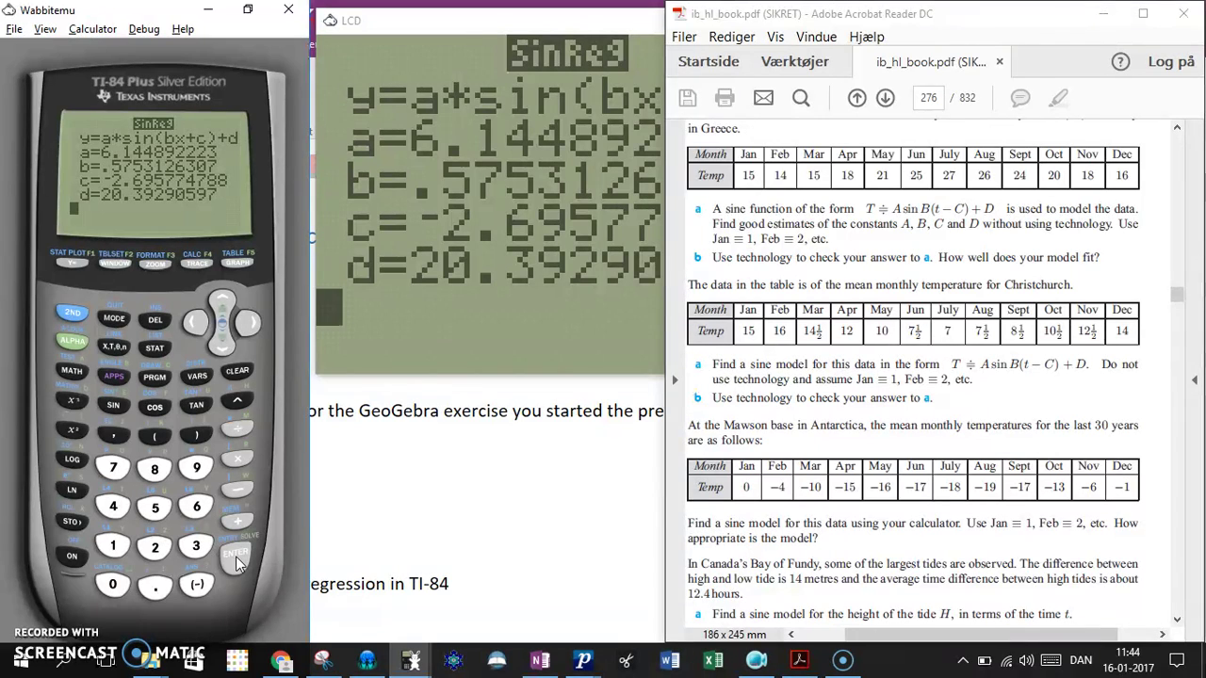
{"action": "left_click", "coordinate": [76, 310]}
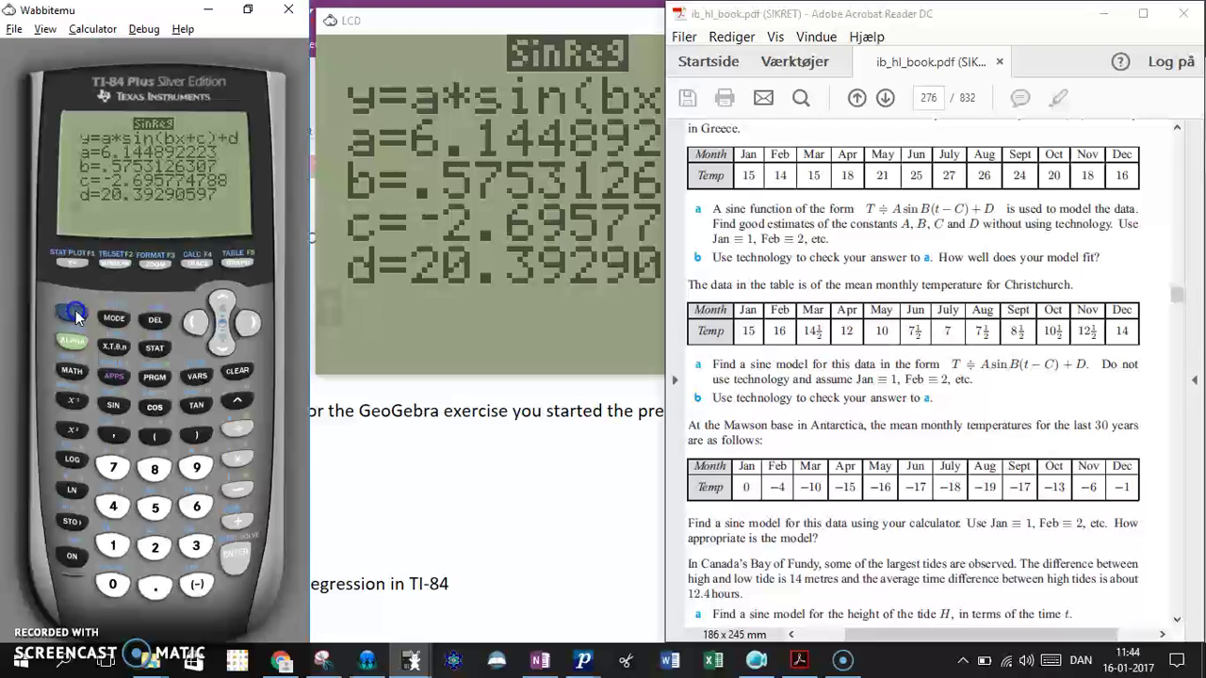
Step: Switch Plot1 on in STAT PLOT as a scatter plot of L1 against L2
{"action": "left_click", "coordinate": [73, 263]}
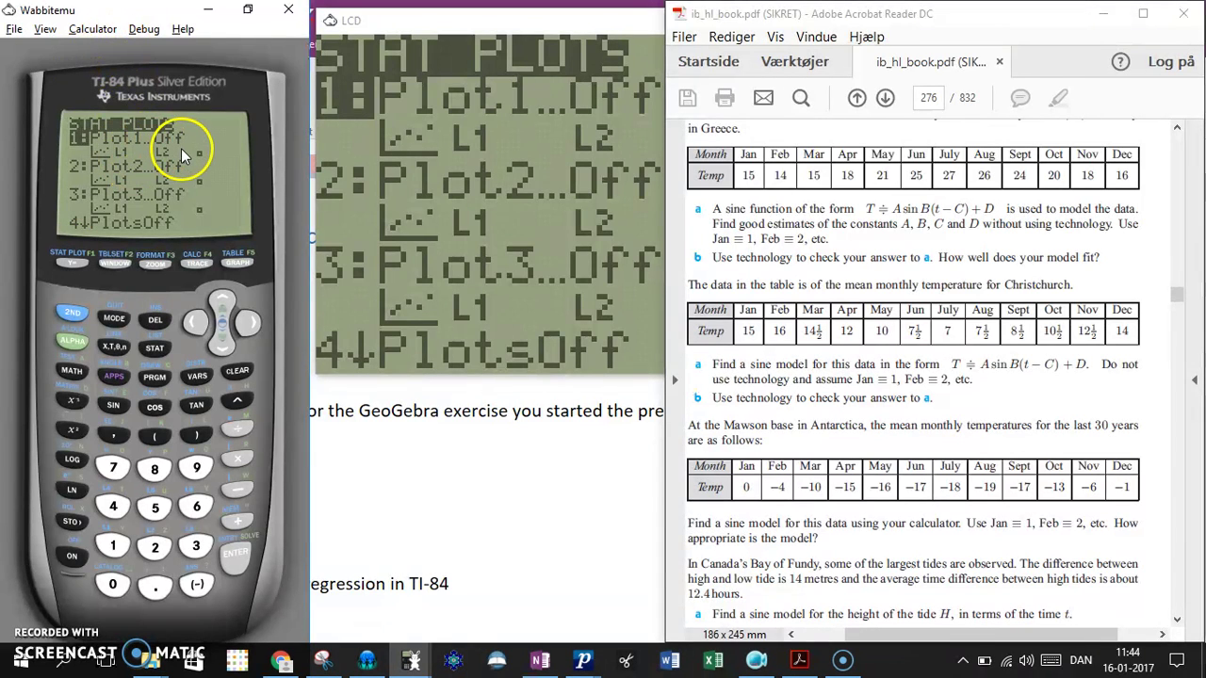
{"action": "left_click", "coordinate": [251, 325]}
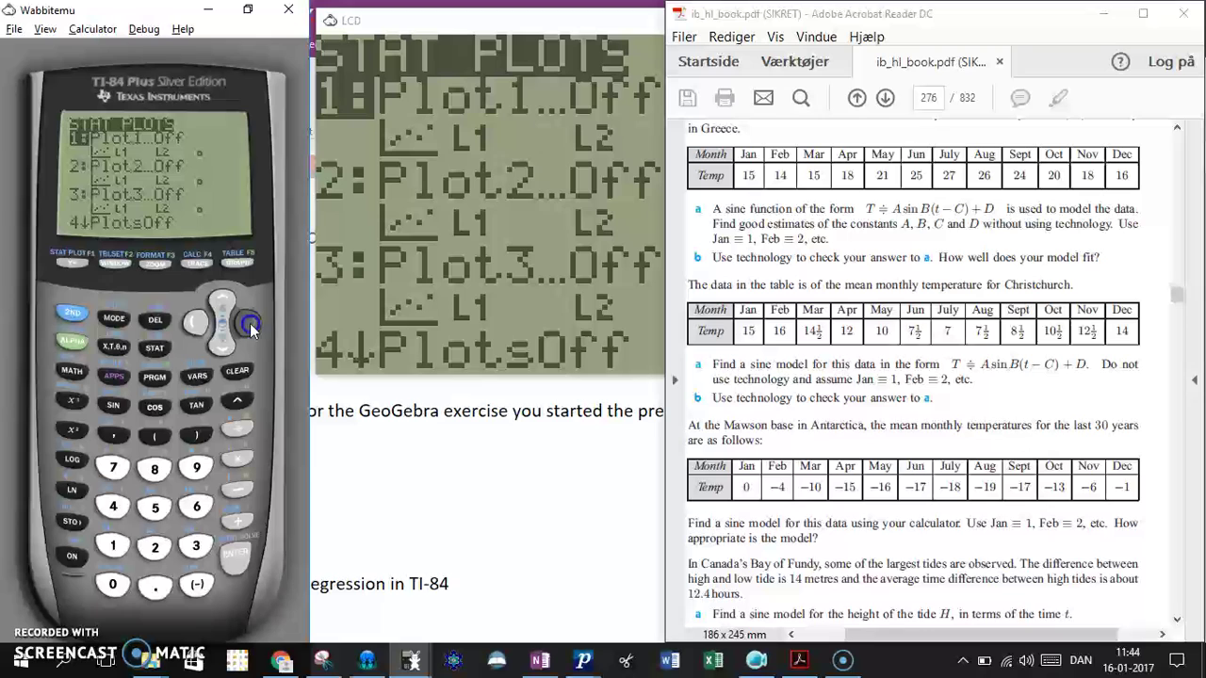
{"action": "left_click", "coordinate": [236, 554]}
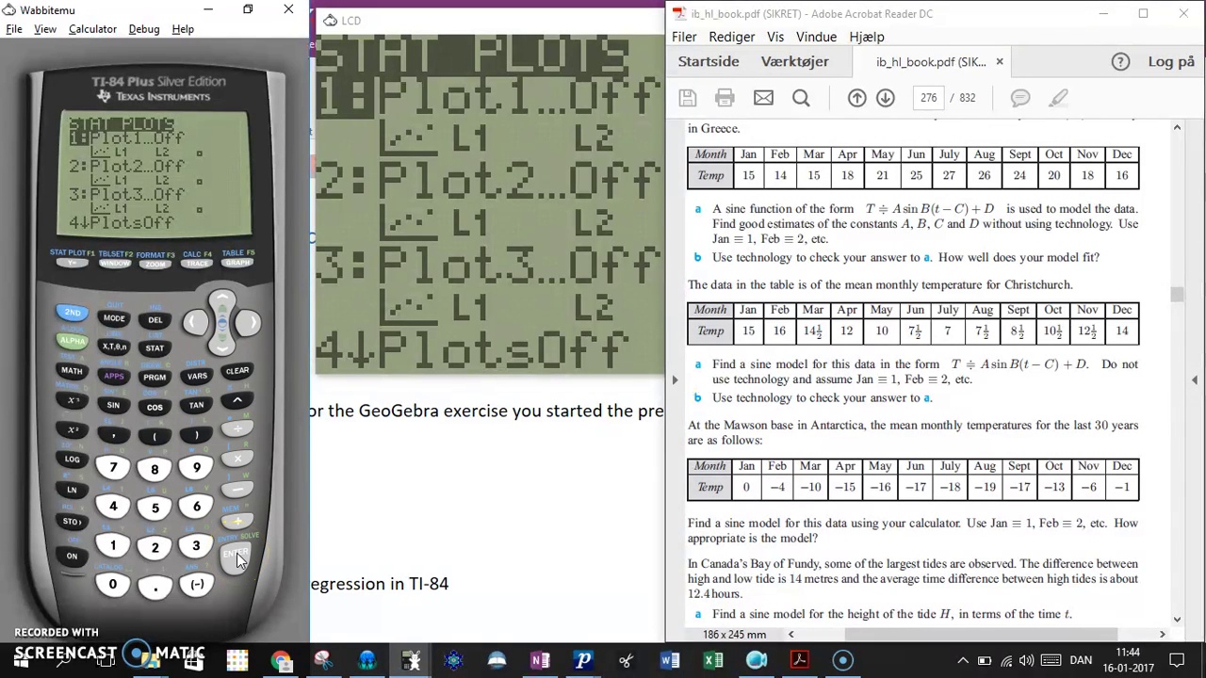
{"action": "left_click", "coordinate": [236, 556]}
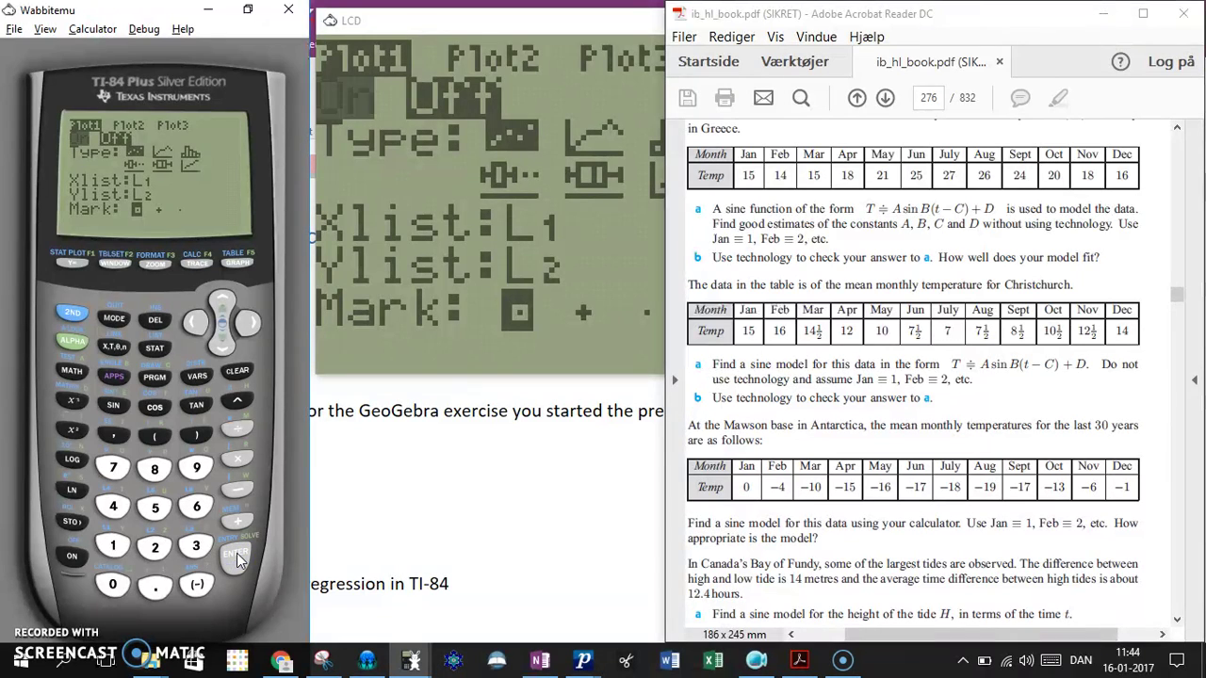
{"action": "left_click", "coordinate": [134, 225]}
{"action": "left_click", "coordinate": [235, 556]}
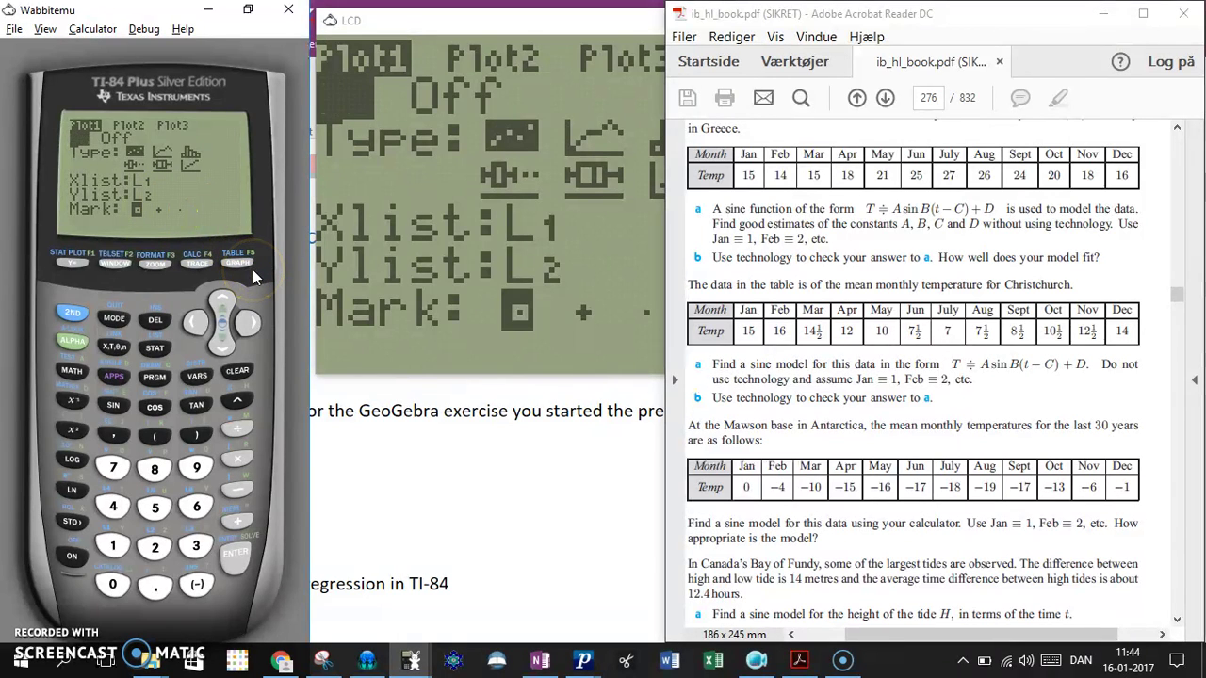
Step: Check Y1 and graph it, then bring up the Zoom menu at 9:ZoomStat
{"action": "left_click", "coordinate": [67, 262]}
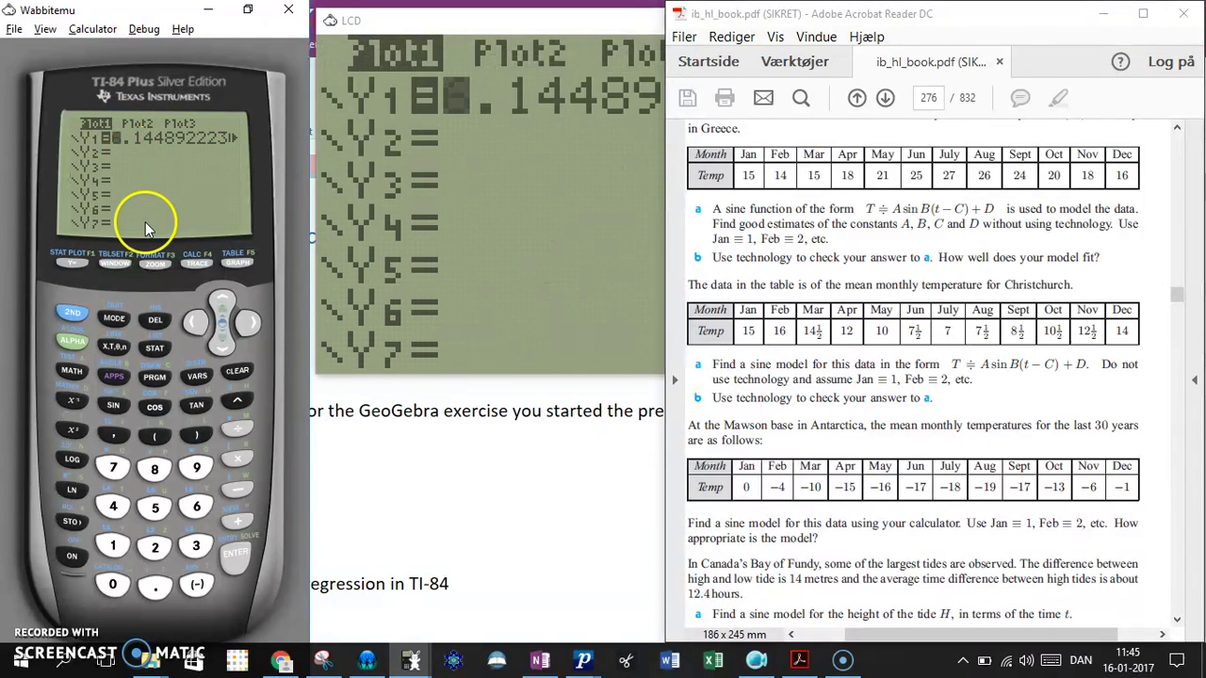
{"action": "left_click", "coordinate": [235, 256]}
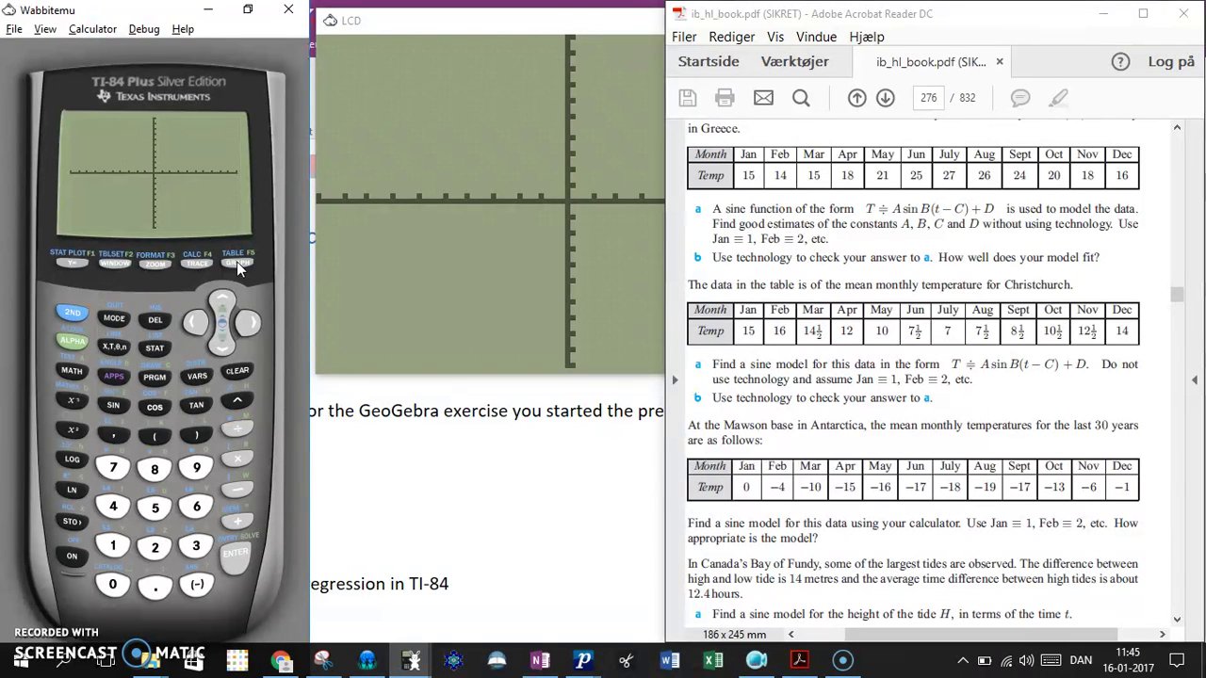
{"action": "left_click", "coordinate": [156, 265]}
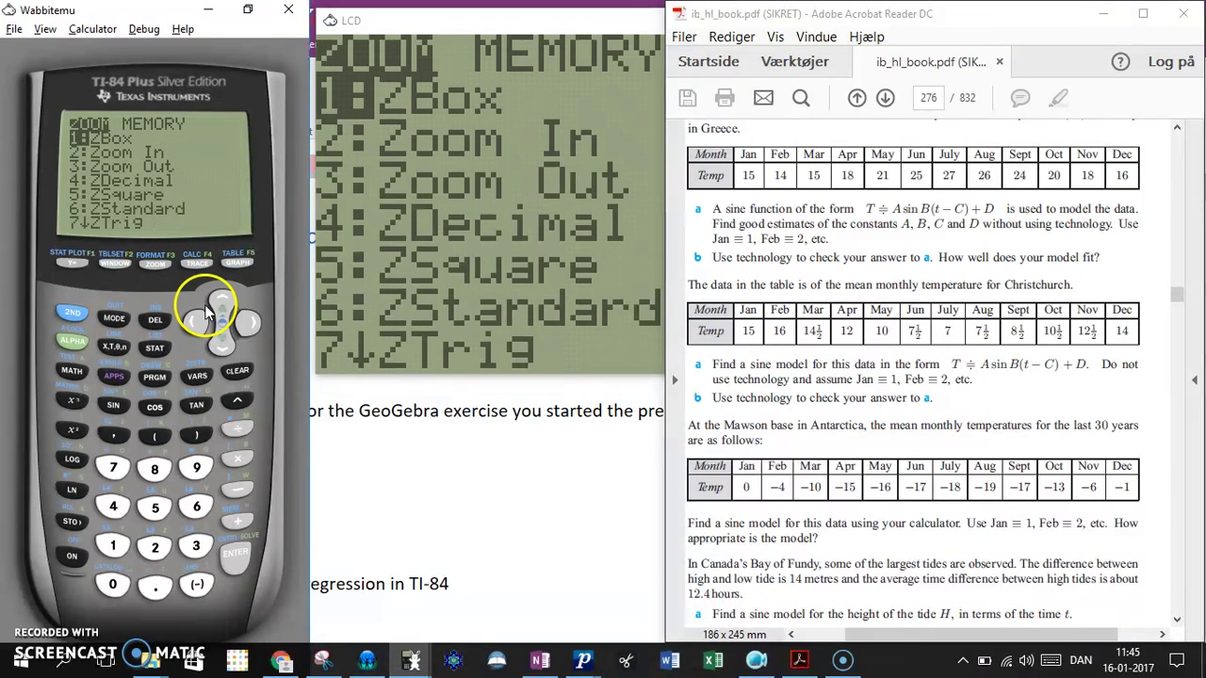
{"action": "left_click", "coordinate": [221, 347]}
{"action": "left_click", "coordinate": [220, 347]}
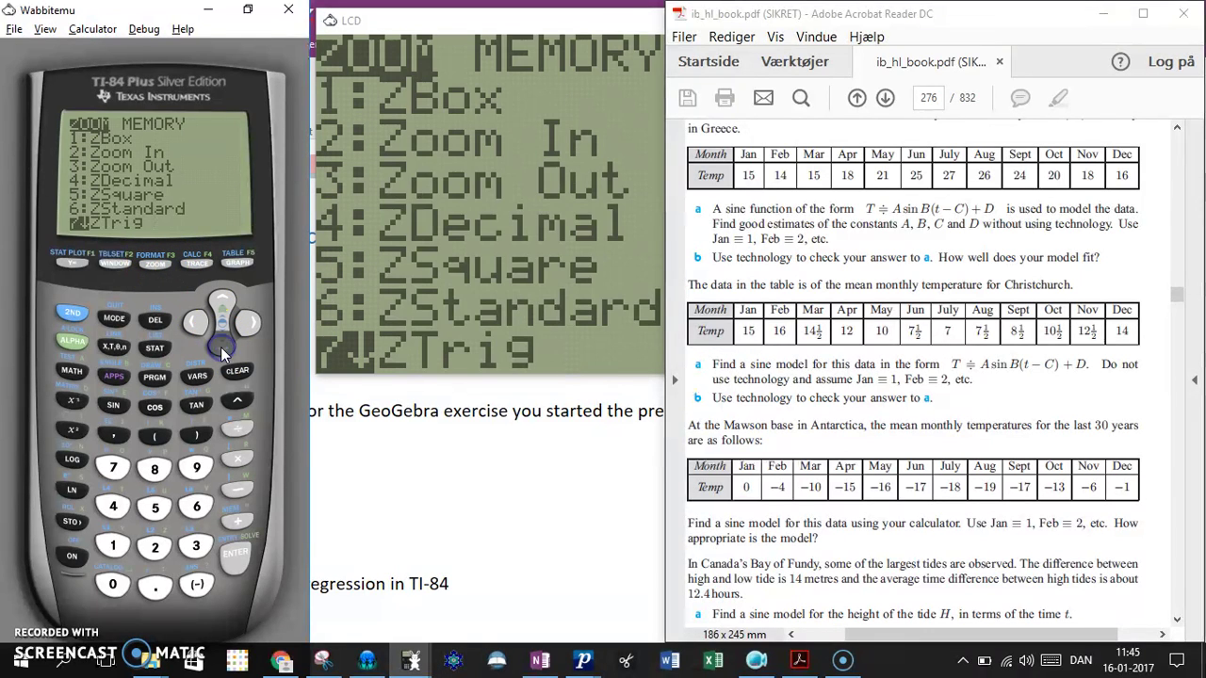
{"action": "left_click", "coordinate": [220, 347]}
{"action": "left_click", "coordinate": [220, 347]}
{"action": "left_click", "coordinate": [221, 346]}
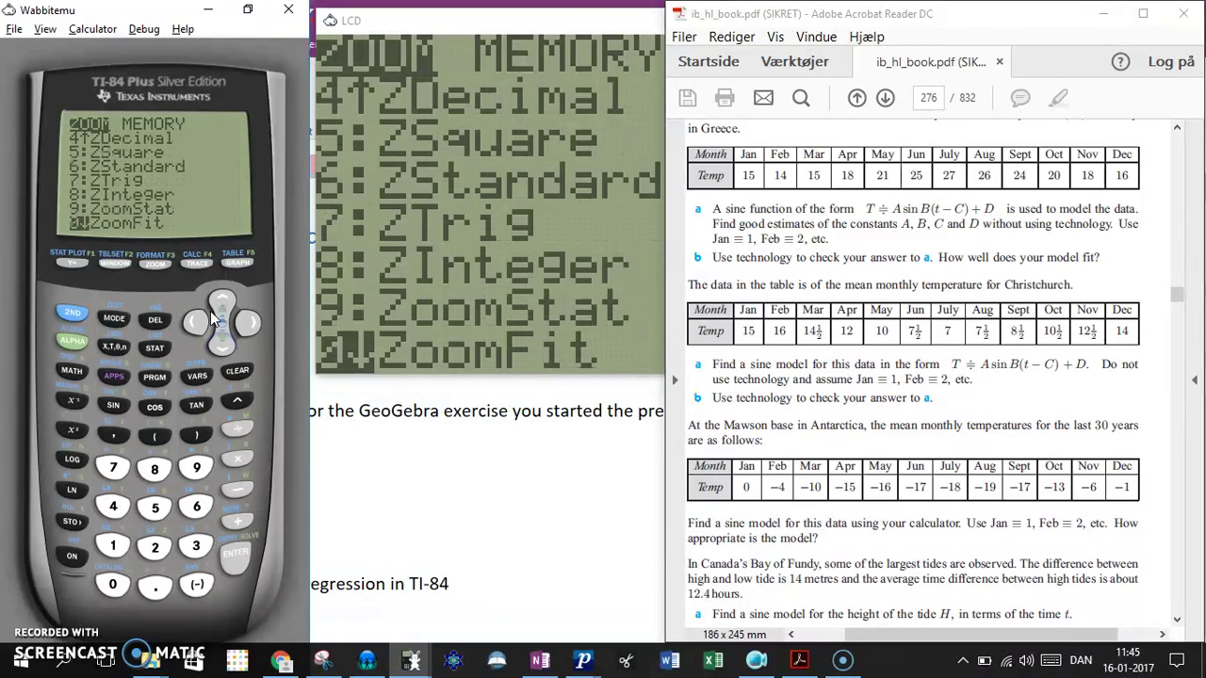
{"action": "left_click", "coordinate": [220, 298]}
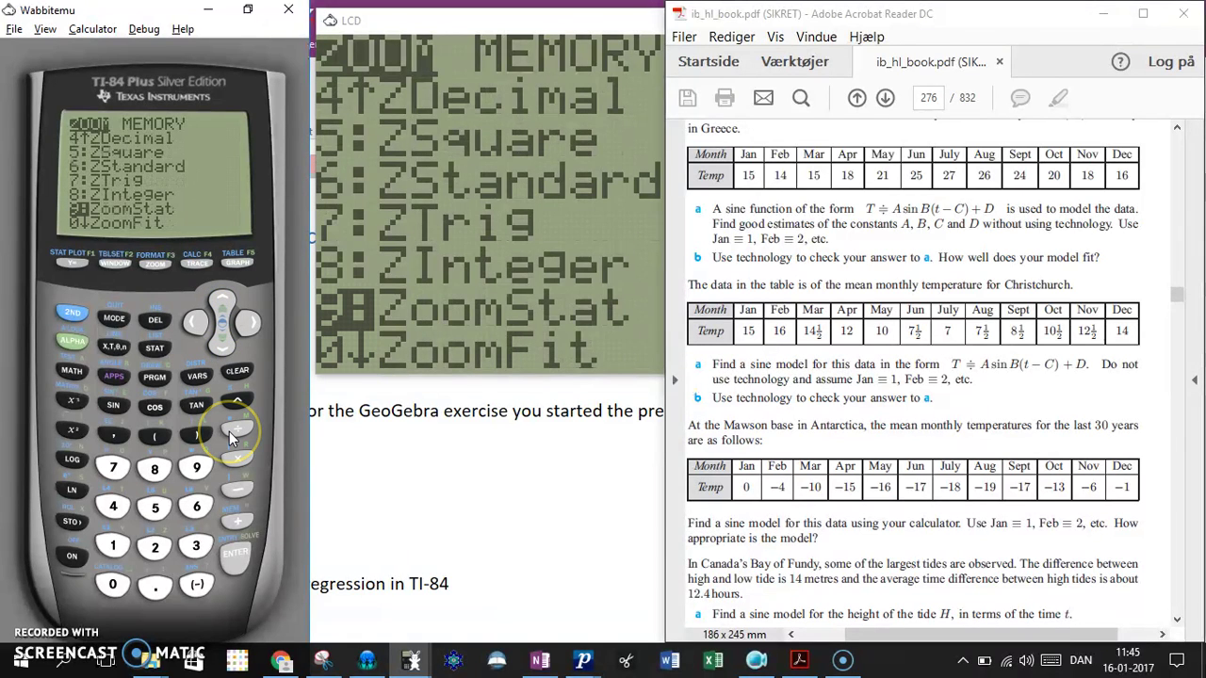
{"action": "left_click", "coordinate": [229, 516]}
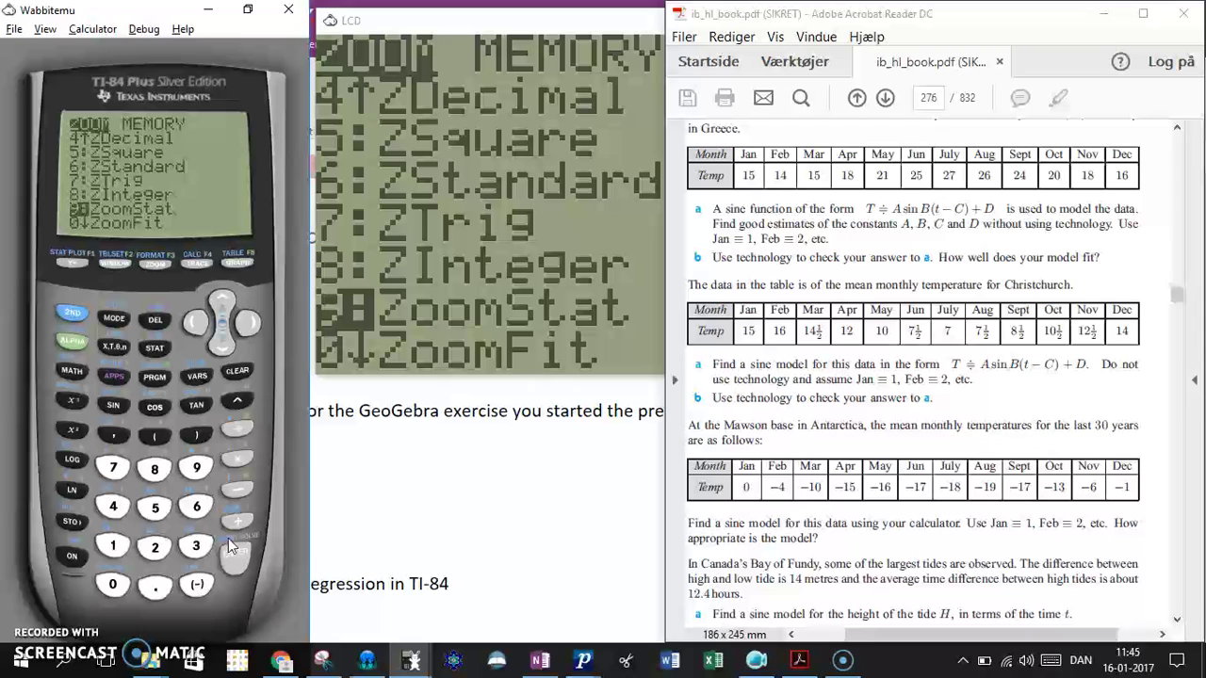
Step: Apply ZoomStat to show the temperature points with the sine curve, then return to Y1's equation
{"action": "left_click", "coordinate": [236, 553]}
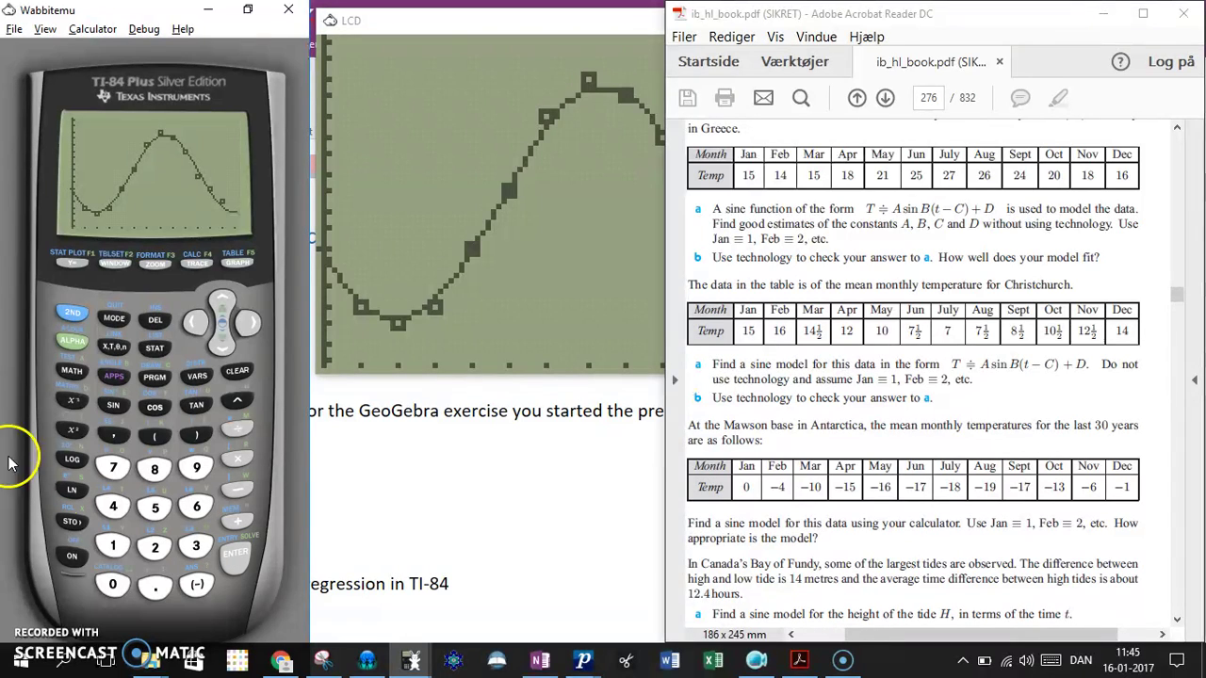
{"action": "left_click", "coordinate": [80, 269]}
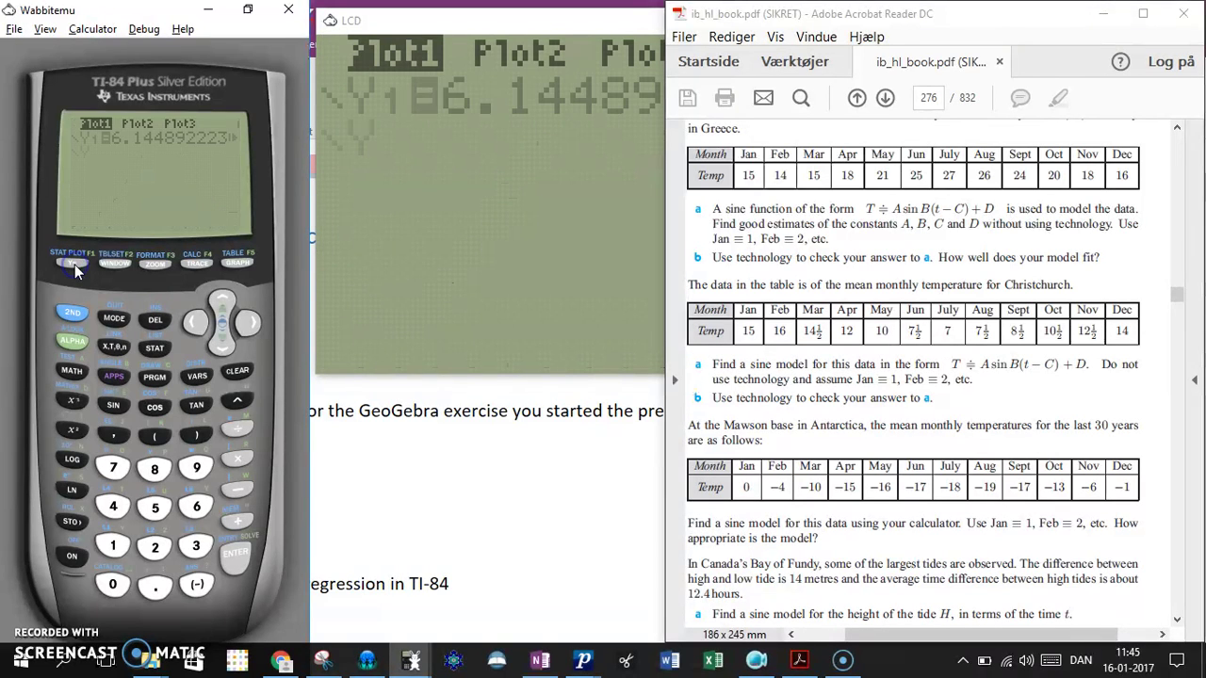
Step: Scroll along the Y1 equation in the Y= editor through the sin term and its inner coefficient
{"action": "left_click", "coordinate": [201, 266]}
{"action": "left_click", "coordinate": [246, 325]}
{"action": "left_click", "coordinate": [247, 326]}
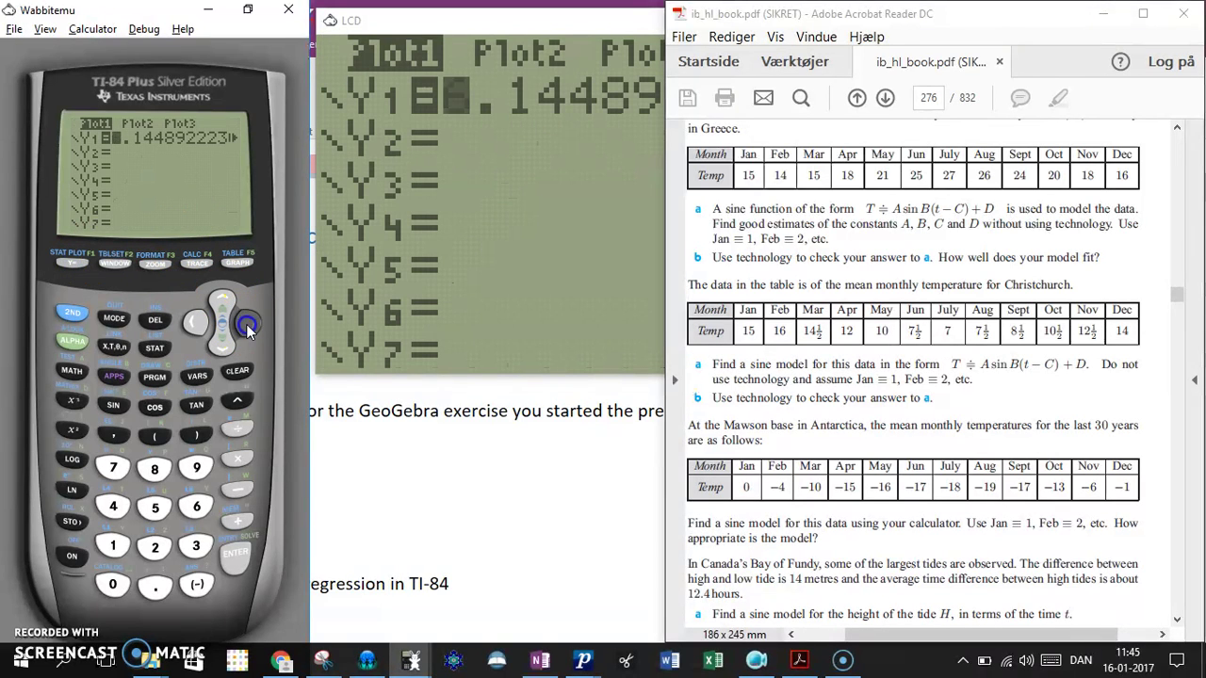
{"action": "left_click", "coordinate": [247, 326]}
{"action": "left_click", "coordinate": [247, 326]}
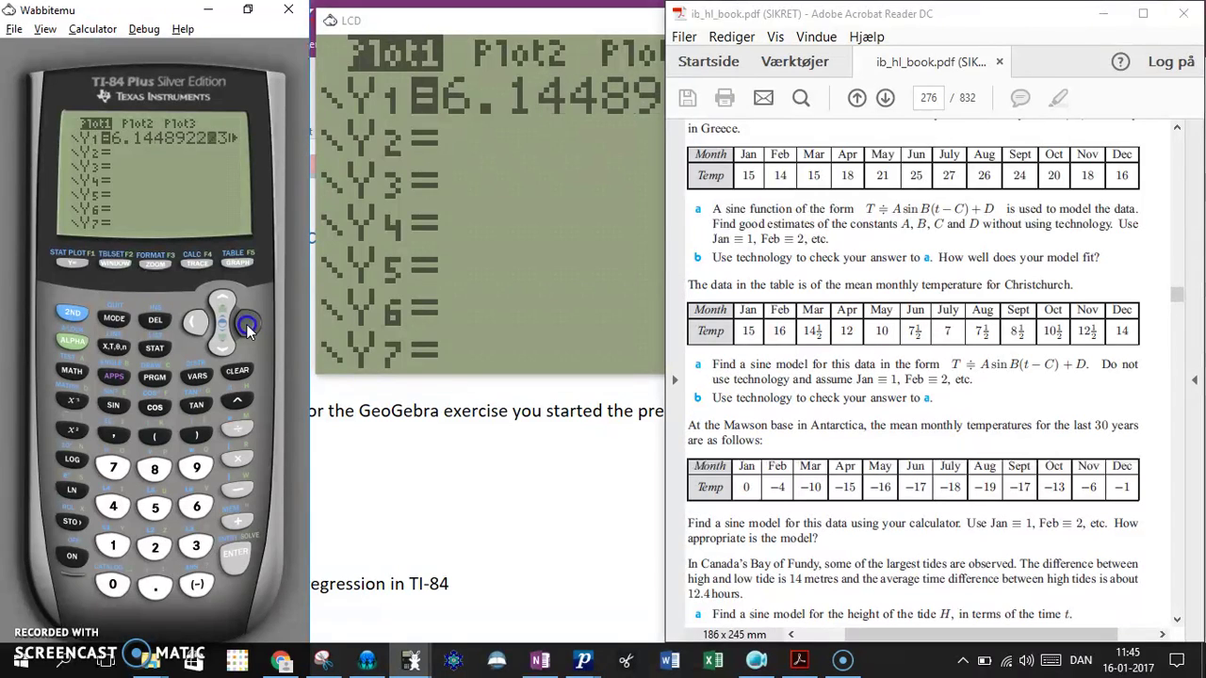
{"action": "left_click", "coordinate": [247, 326]}
{"action": "left_click", "coordinate": [247, 326]}
{"action": "left_click", "coordinate": [247, 326]}
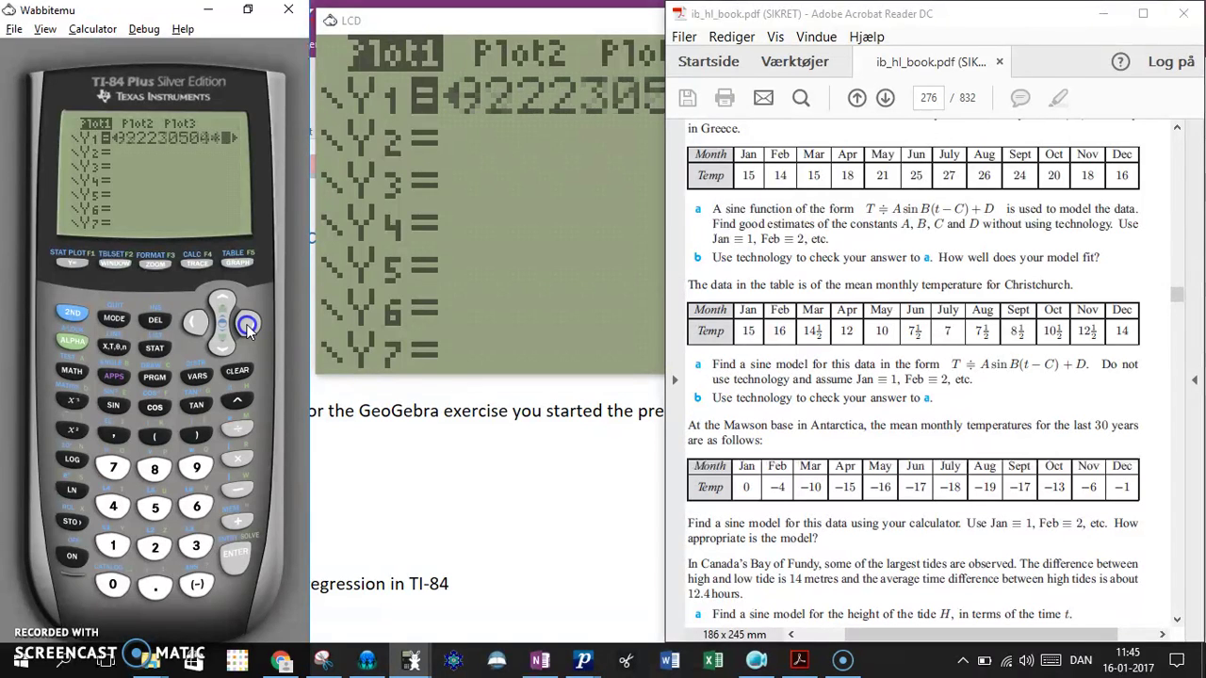
{"action": "left_click", "coordinate": [247, 326]}
{"action": "left_click", "coordinate": [246, 326]}
{"action": "left_click", "coordinate": [247, 326]}
{"action": "left_click", "coordinate": [247, 326]}
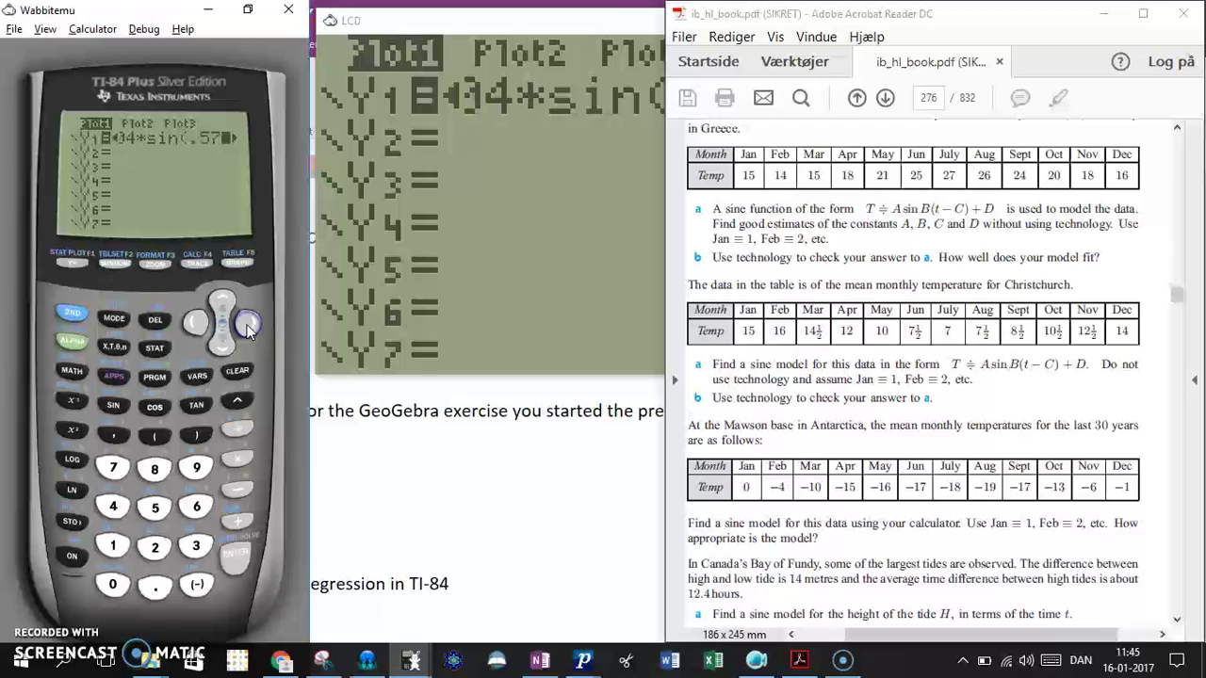
{"action": "left_click", "coordinate": [247, 326]}
{"action": "left_click", "coordinate": [247, 326]}
{"action": "left_click", "coordinate": [247, 326]}
{"action": "left_click", "coordinate": [247, 326]}
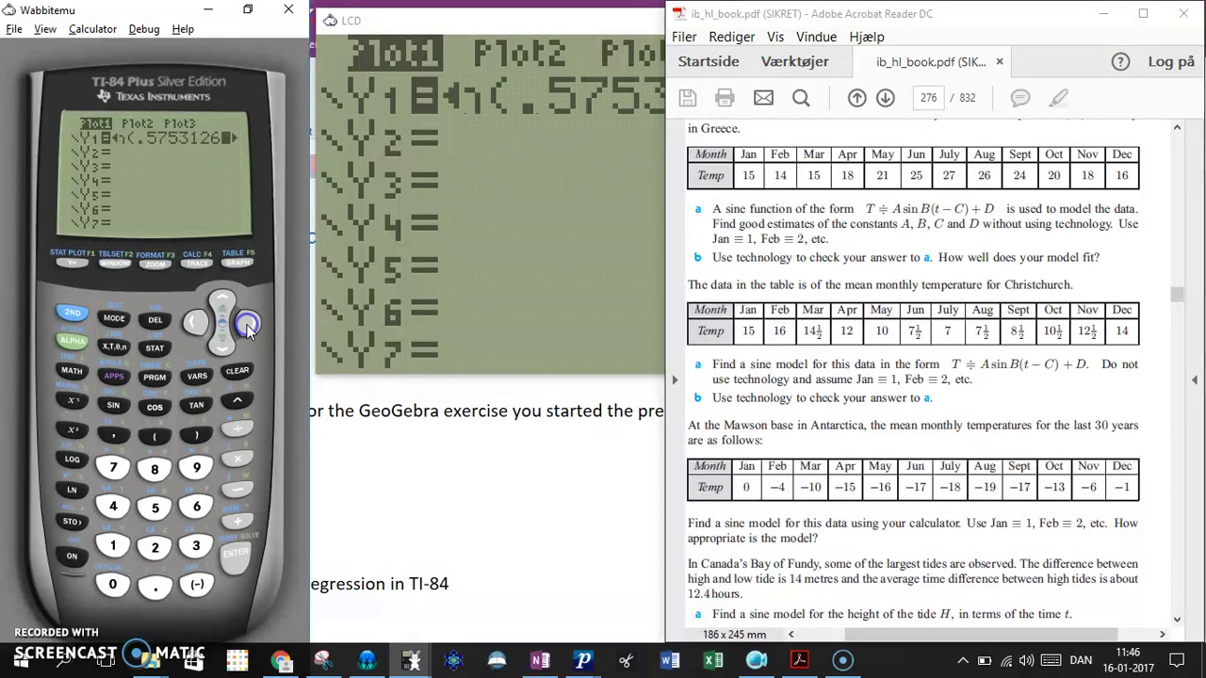
{"action": "left_click", "coordinate": [247, 326]}
{"action": "left_click", "coordinate": [247, 326]}
{"action": "left_click", "coordinate": [246, 326]}
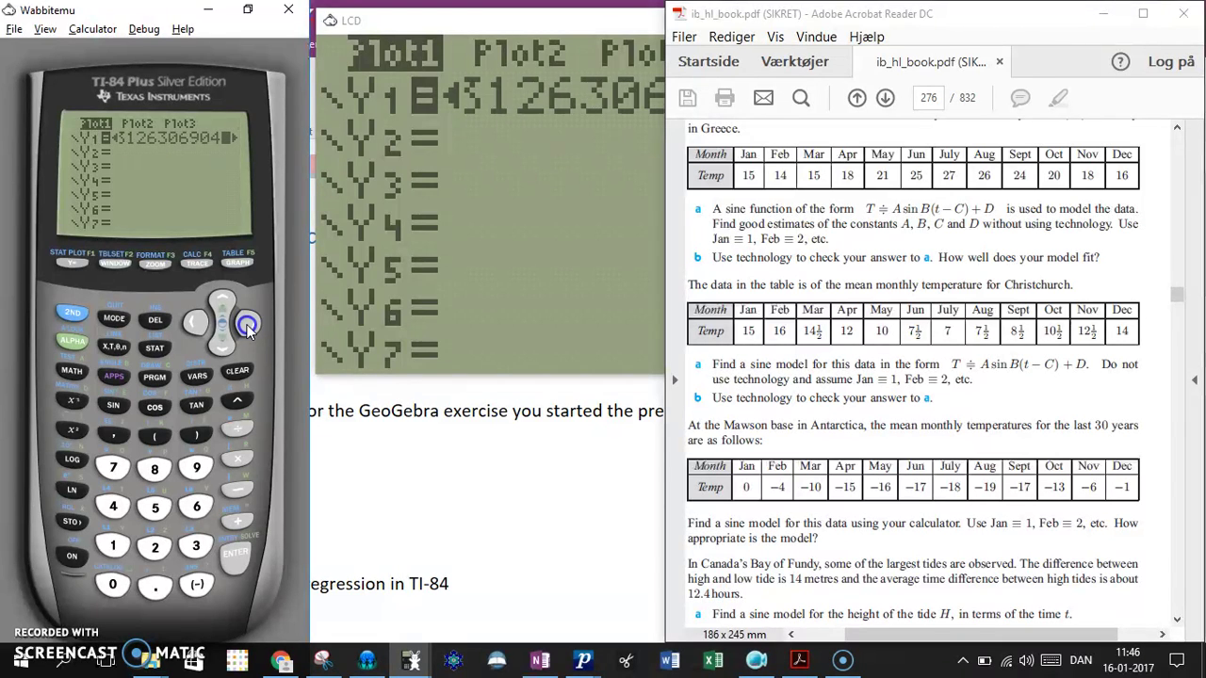
Step: Read Y1's phase shift and the +20.3929059 vertical shift, then graph the curve over the data points
{"action": "left_click", "coordinate": [246, 326]}
{"action": "left_click", "coordinate": [247, 326]}
{"action": "left_click", "coordinate": [247, 326]}
{"action": "left_click", "coordinate": [247, 326]}
{"action": "left_click", "coordinate": [247, 326]}
{"action": "left_click", "coordinate": [247, 326]}
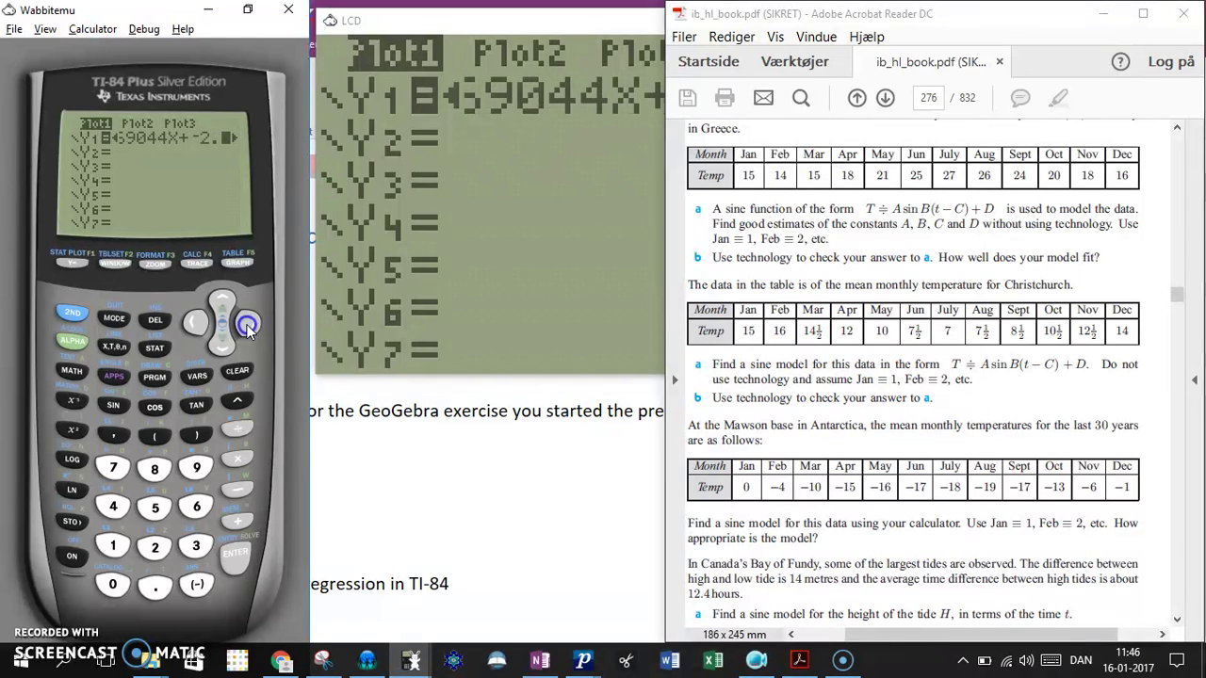
{"action": "left_click", "coordinate": [247, 326]}
{"action": "left_click", "coordinate": [247, 326]}
{"action": "left_click", "coordinate": [247, 326]}
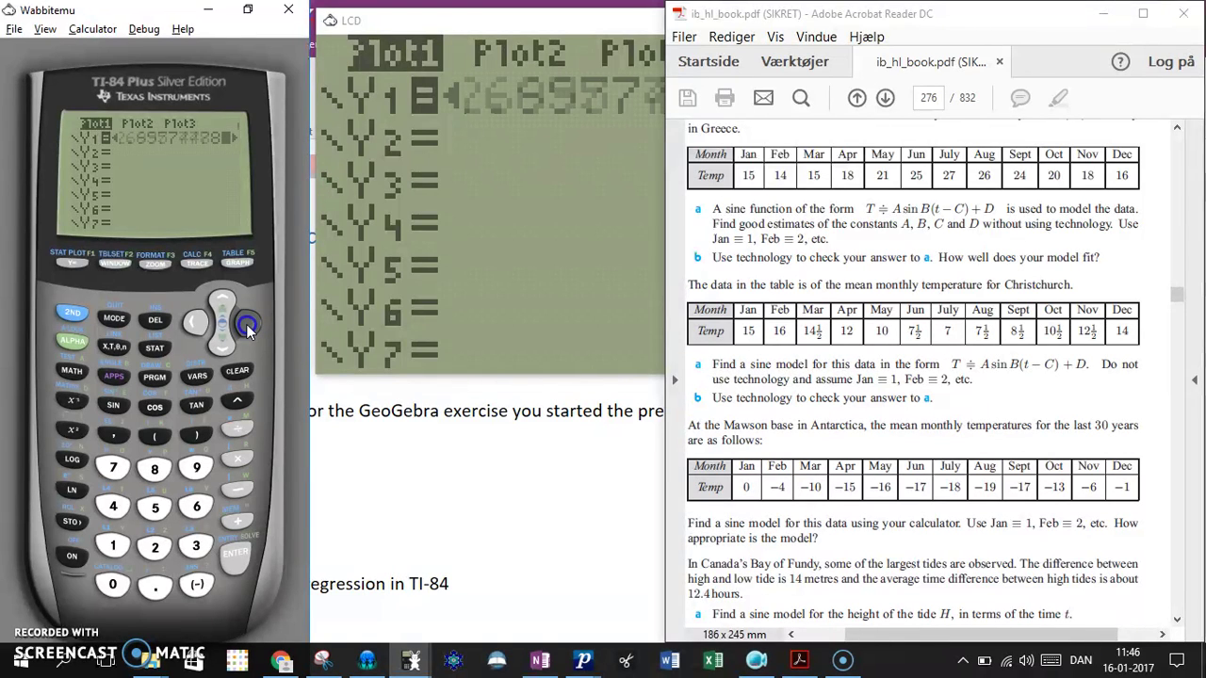
{"action": "left_click", "coordinate": [247, 326]}
{"action": "left_click", "coordinate": [246, 326]}
{"action": "left_click", "coordinate": [247, 326]}
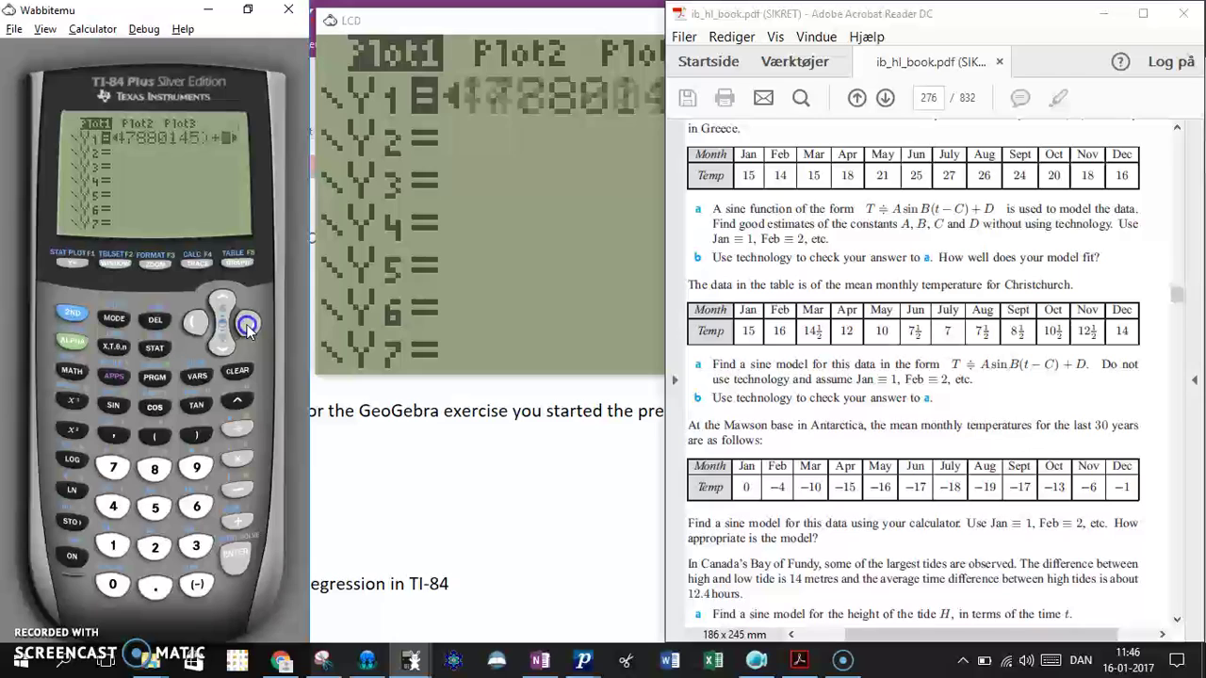
{"action": "left_click", "coordinate": [247, 326]}
{"action": "left_click", "coordinate": [247, 326]}
{"action": "left_click", "coordinate": [247, 326]}
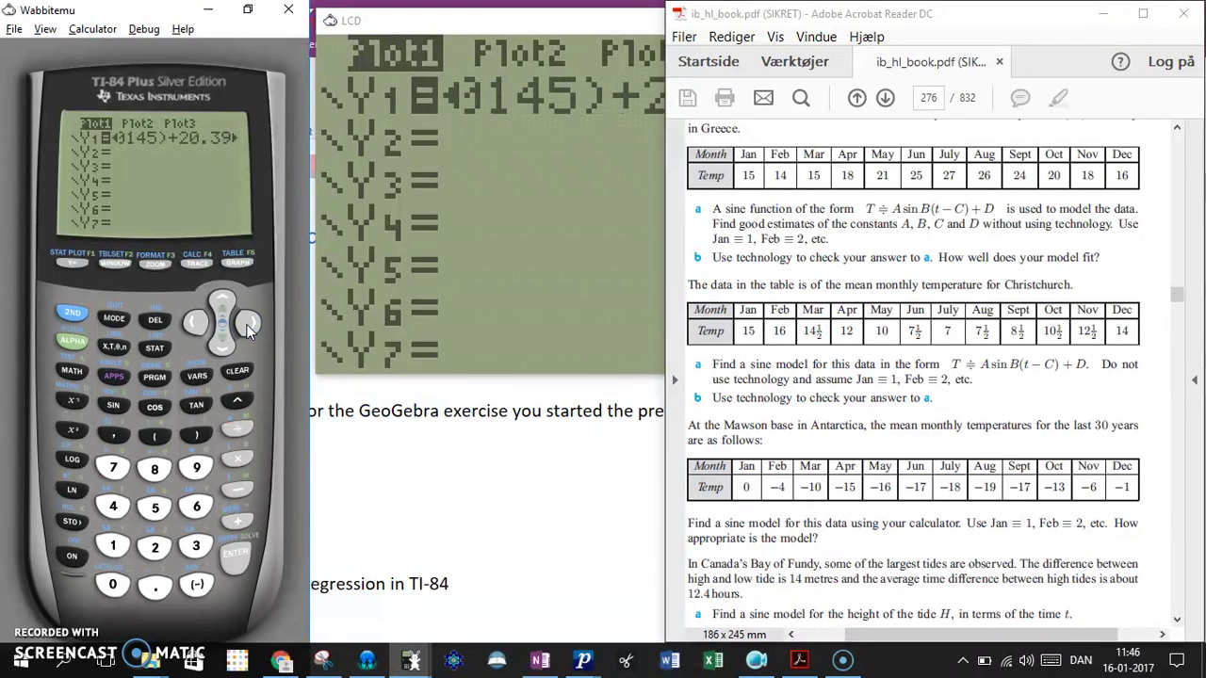
{"action": "left_click", "coordinate": [247, 326]}
{"action": "left_click", "coordinate": [247, 326]}
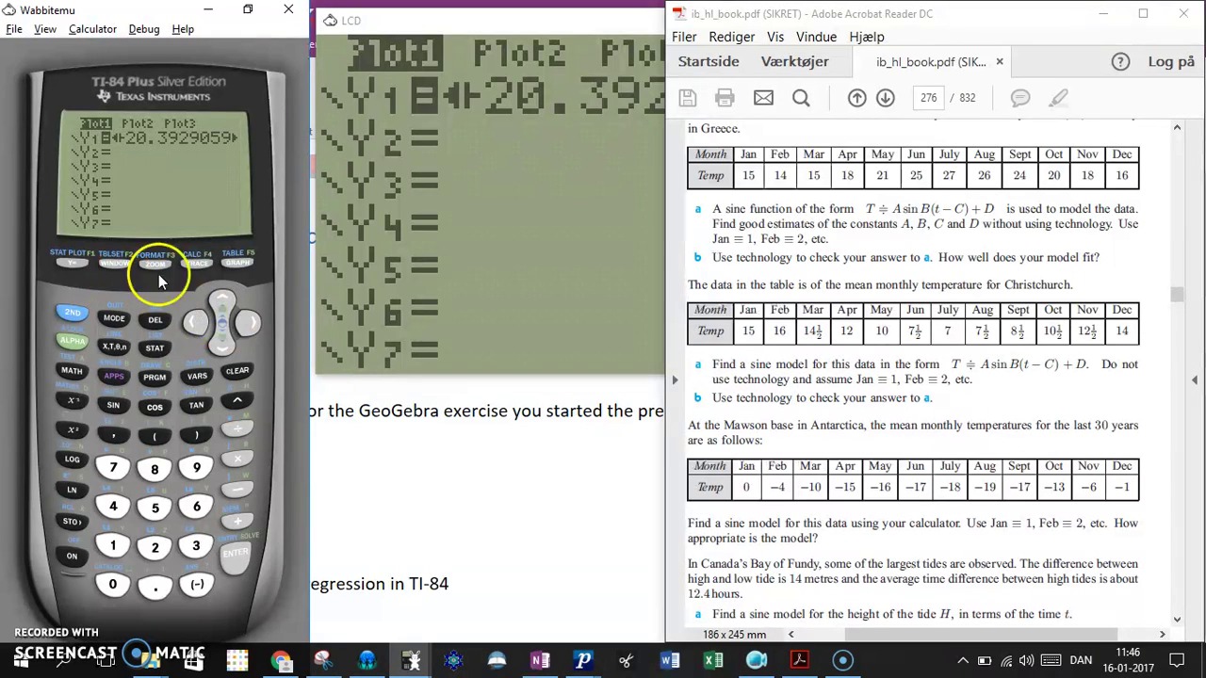
{"action": "left_click", "coordinate": [235, 268]}
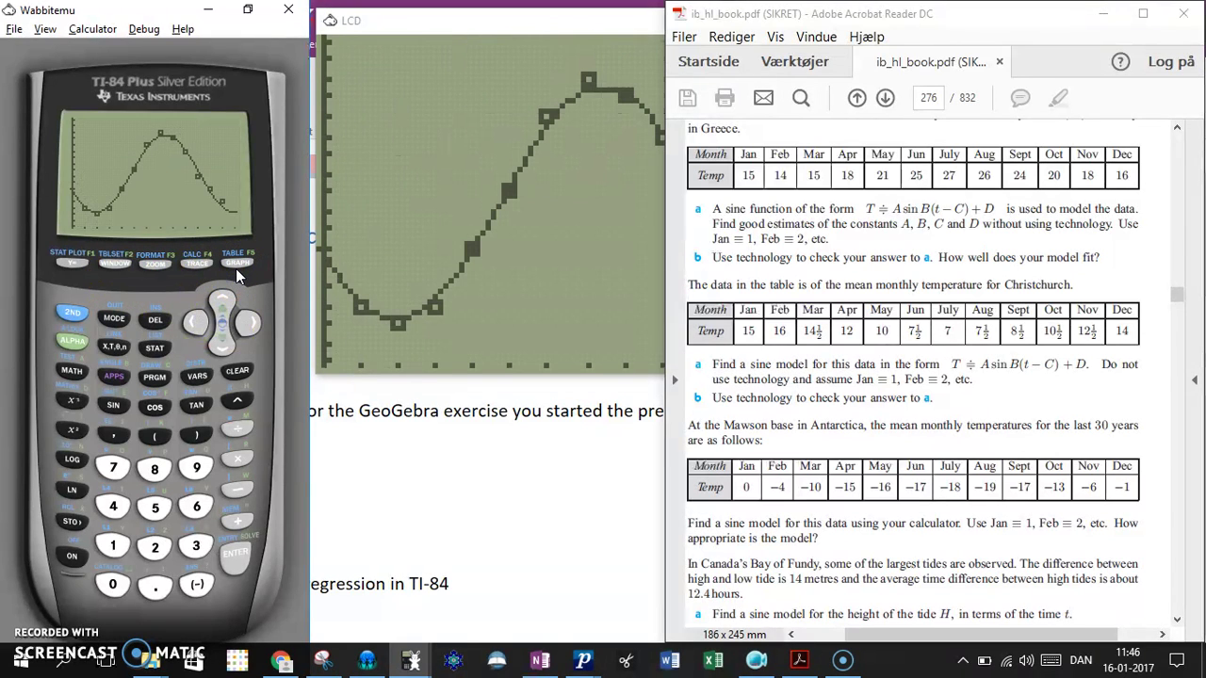